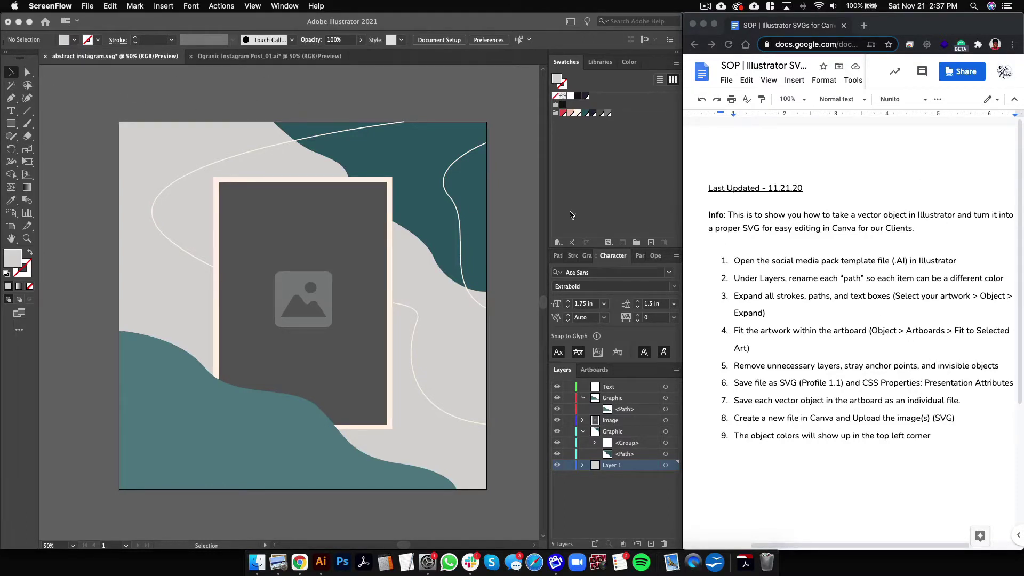
# Select the teal shapes and white line group to locate their layers, collapsing the upper Graphic layer.
pyautogui.click(268, 432)
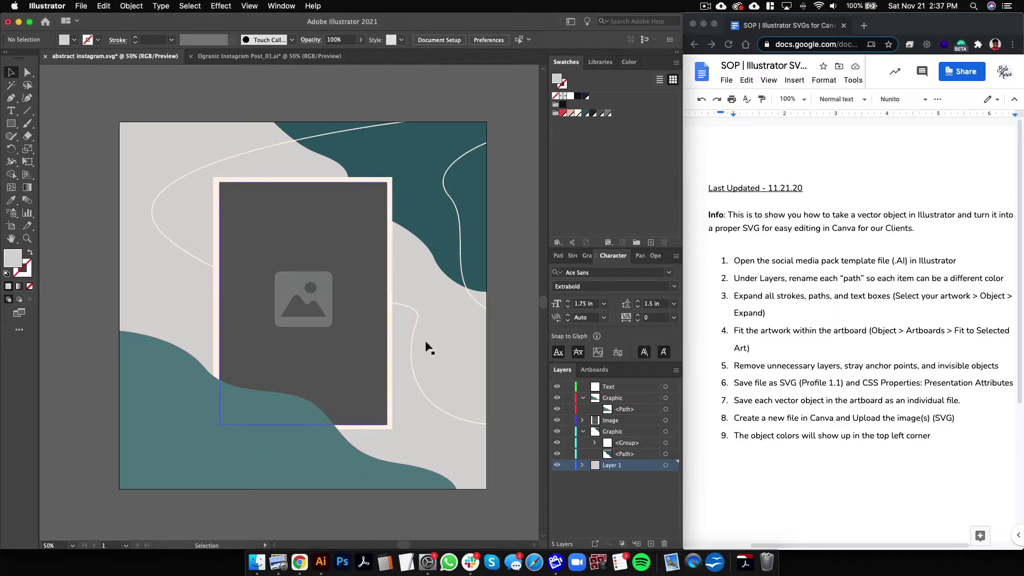
pyautogui.click(194, 470)
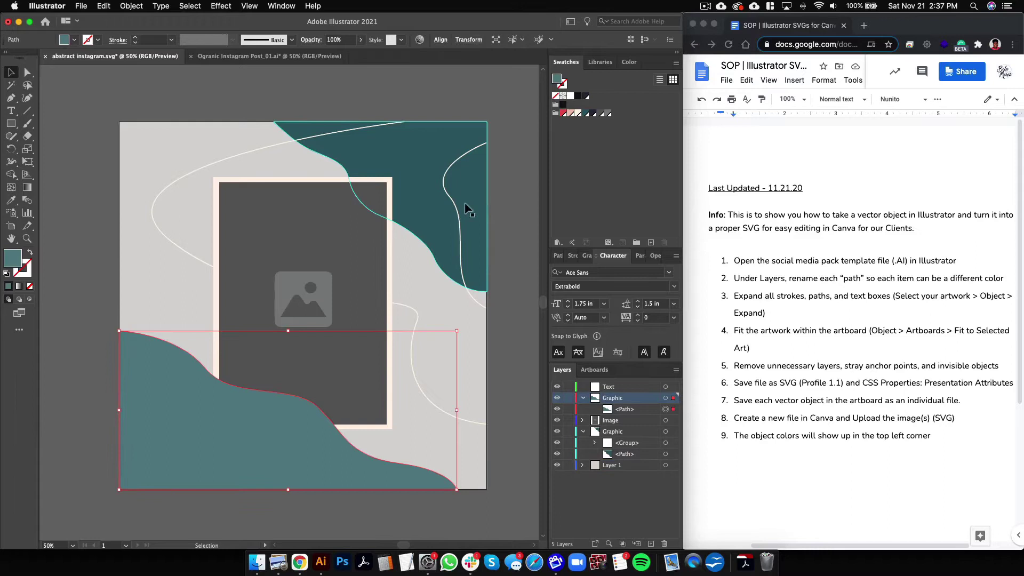
pyautogui.click(470, 156)
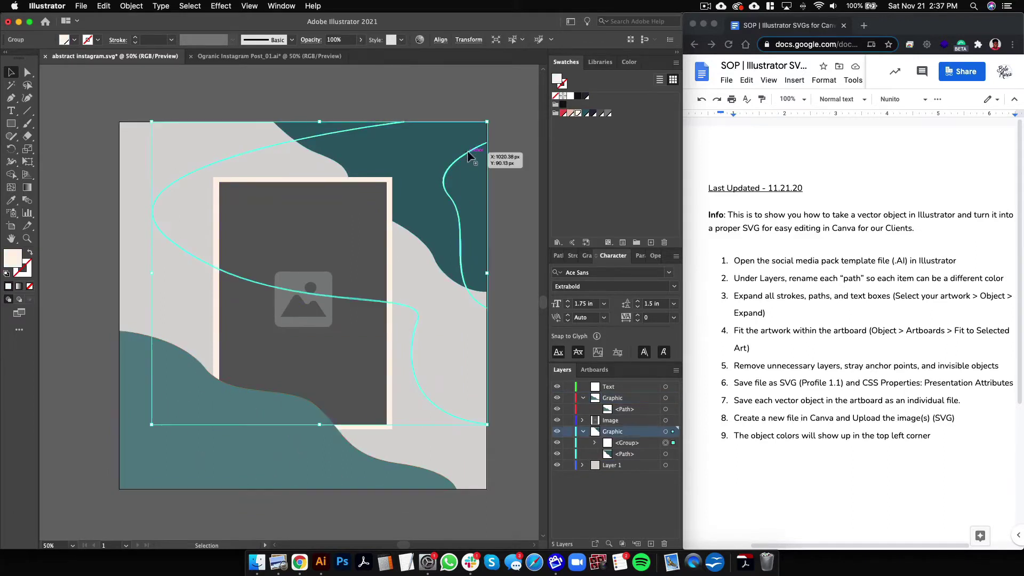
pyautogui.click(513, 224)
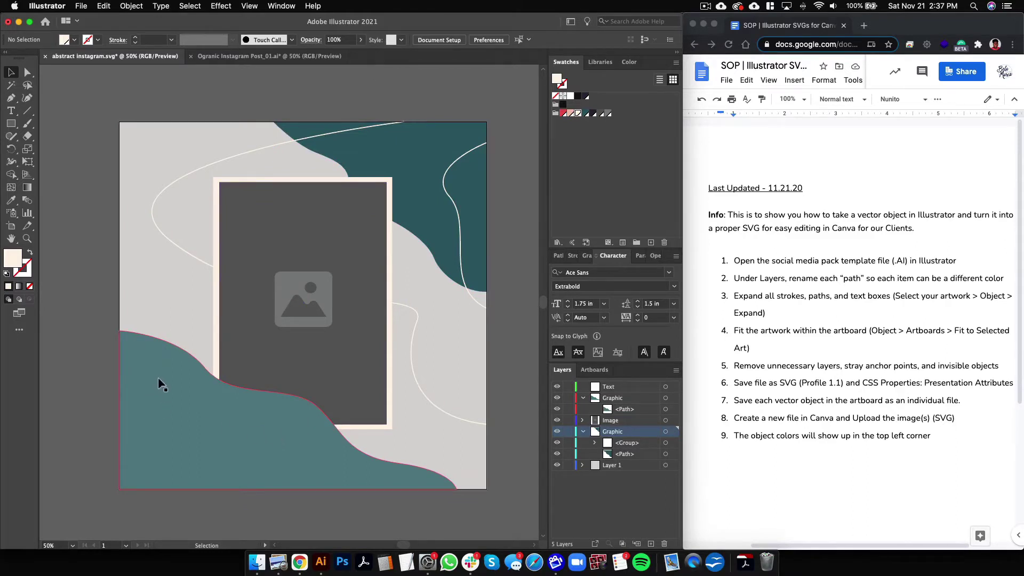
pyautogui.click(185, 414)
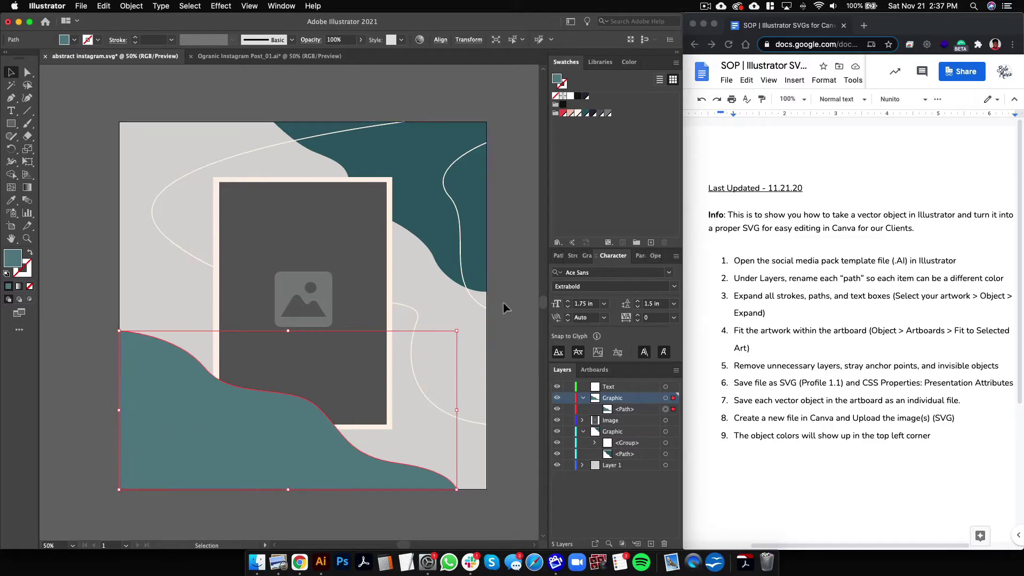
pyautogui.click(516, 286)
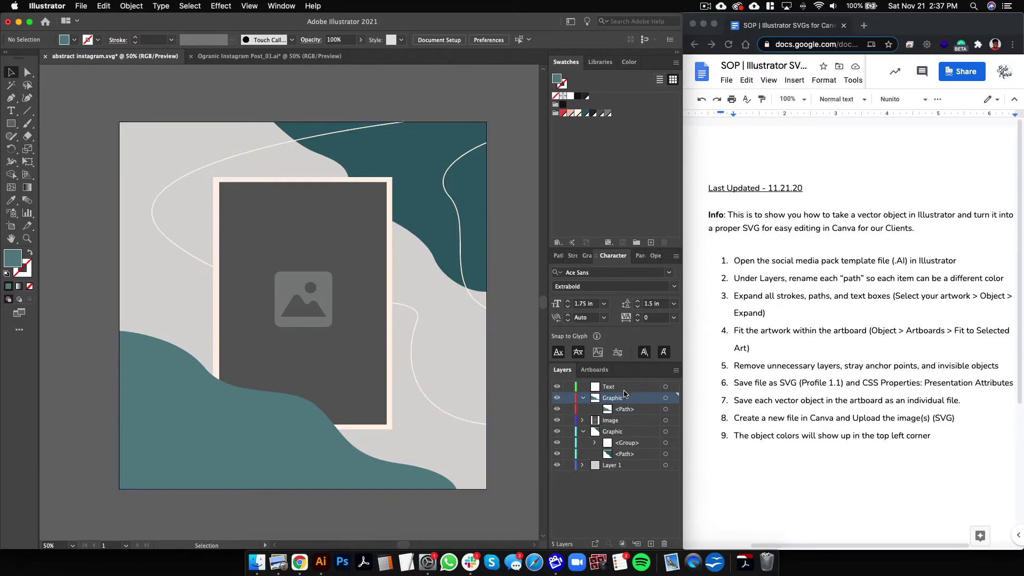
pyautogui.click(250, 454)
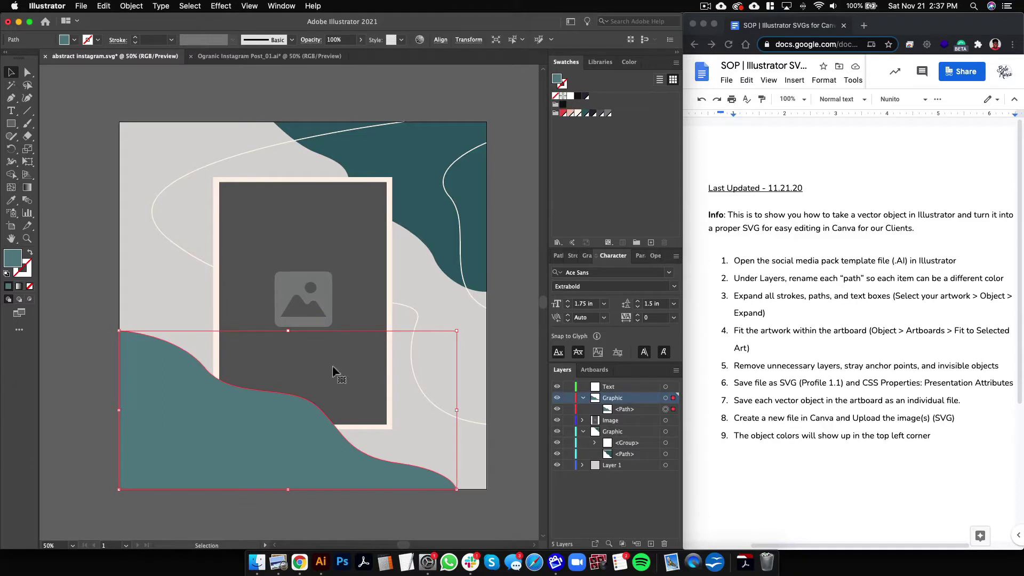
pyautogui.click(449, 198)
pyautogui.click(332, 479)
pyautogui.click(584, 399)
# Rename the lower Graphic layer to 'bottom graphic'.
pyautogui.click(619, 421)
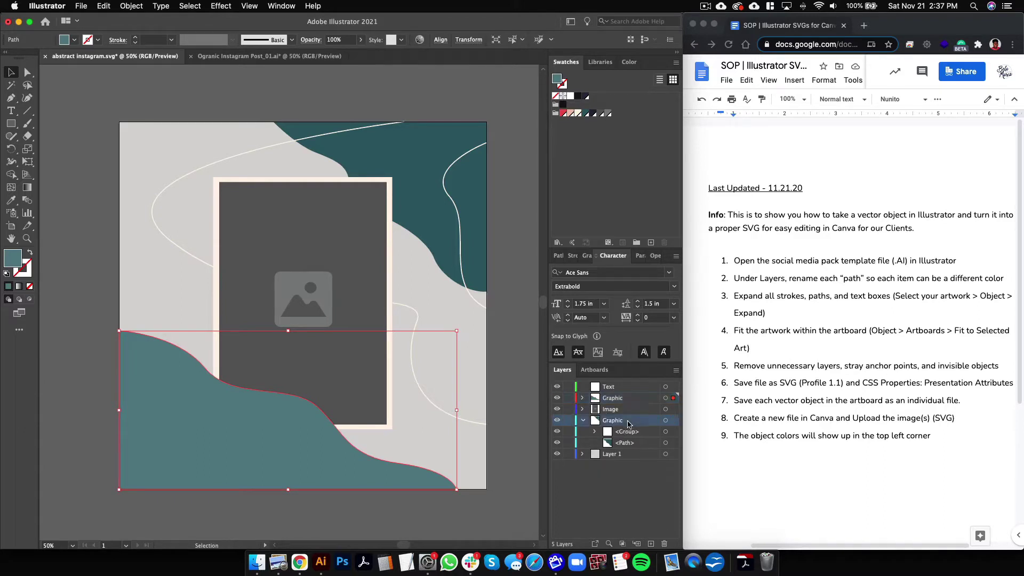
pyautogui.doubleClick(617, 422)
pyautogui.write('bo')
pyautogui.write('ttom graphic')
pyautogui.press('Return')
# Rename the white curved line group's layer to 'white graphic'.
pyautogui.click(444, 185)
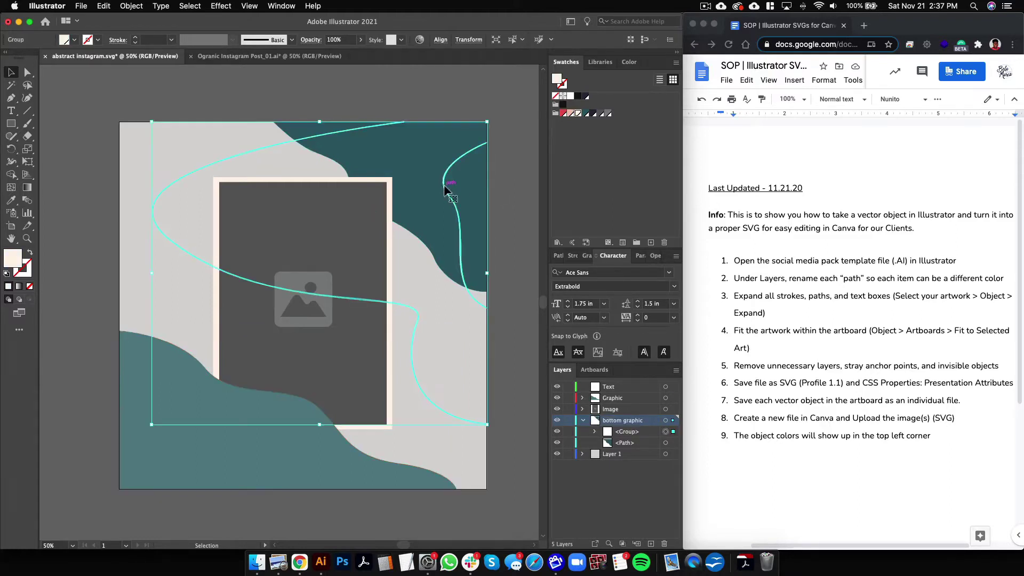
pyautogui.doubleClick(632, 433)
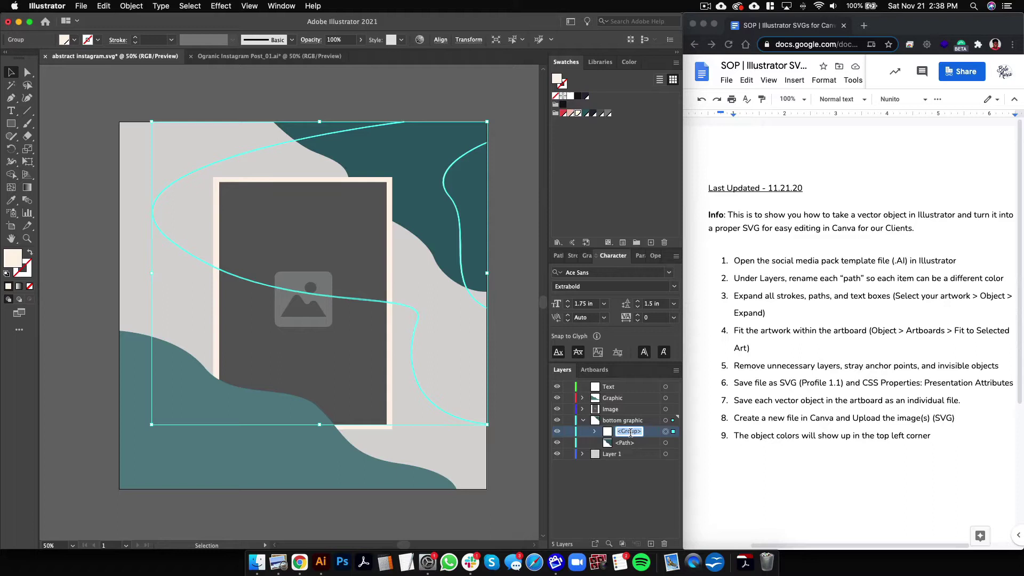
pyautogui.write('wh')
pyautogui.write('ite graphic')
pyautogui.press('Return')
# Rename the top-right teal shape's path to 'top graphic'.
pyautogui.click(478, 206)
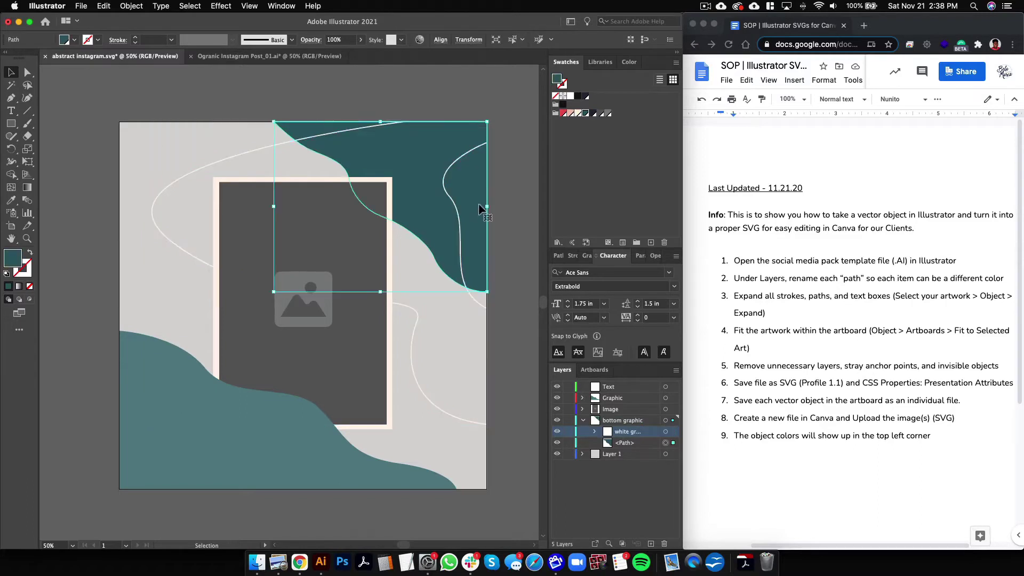
pyautogui.doubleClick(625, 443)
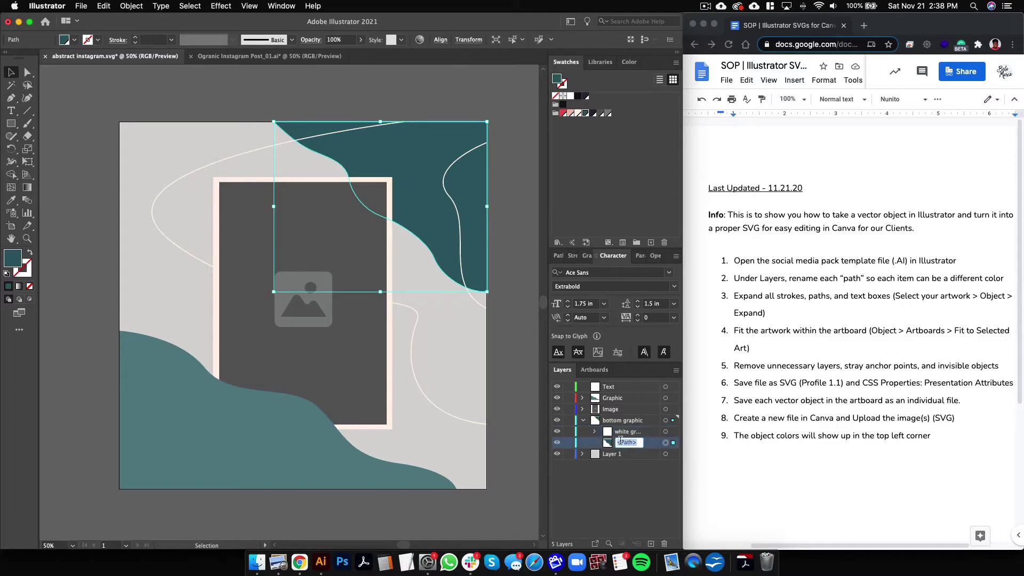
pyautogui.write('t')
pyautogui.write('op graphic')
pyautogui.press('Return')
pyautogui.click(529, 459)
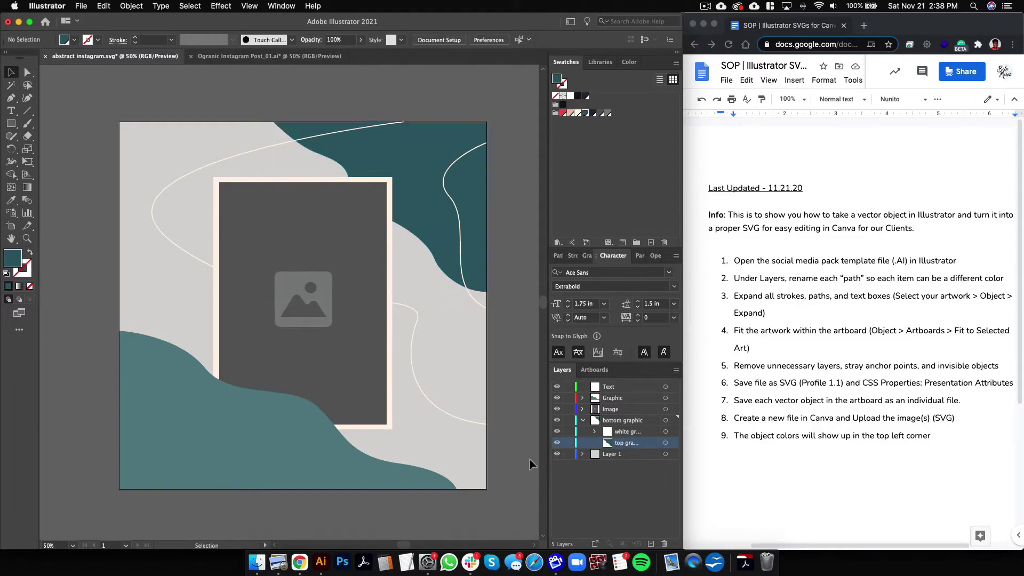
# Delete the image frame group and the grey background rectangle.
pyautogui.click(364, 265)
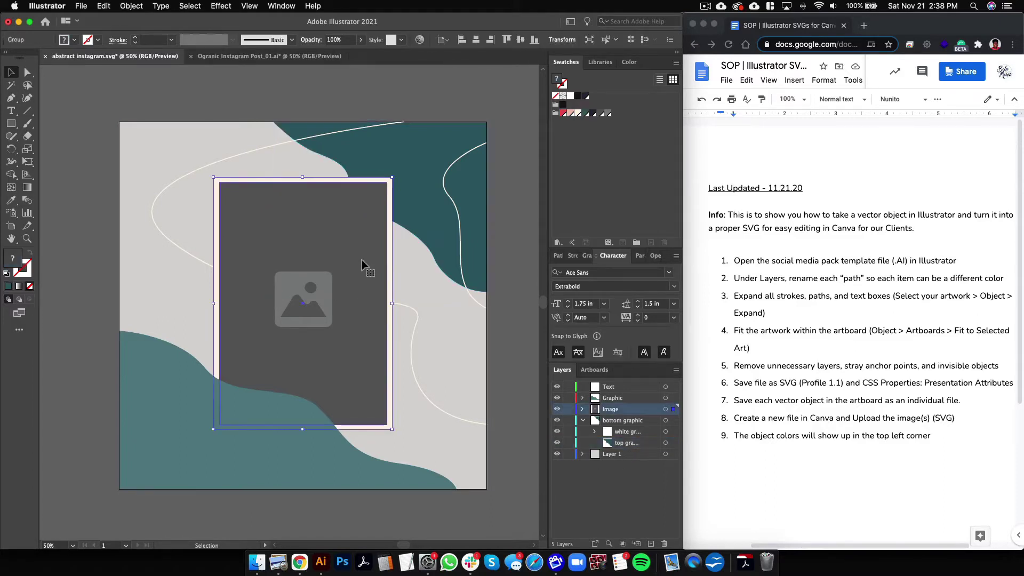
pyautogui.press('Delete')
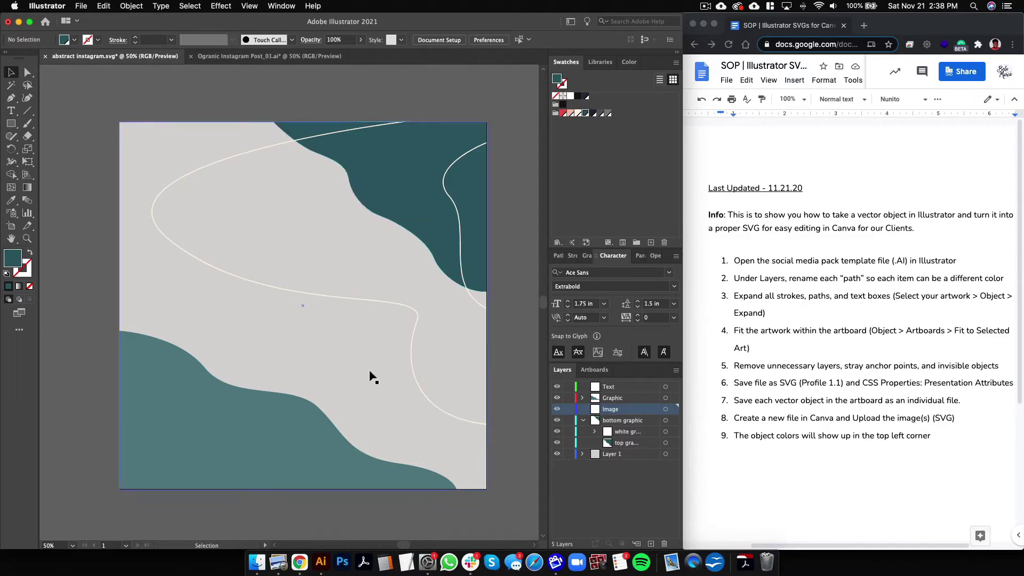
pyautogui.click(264, 331)
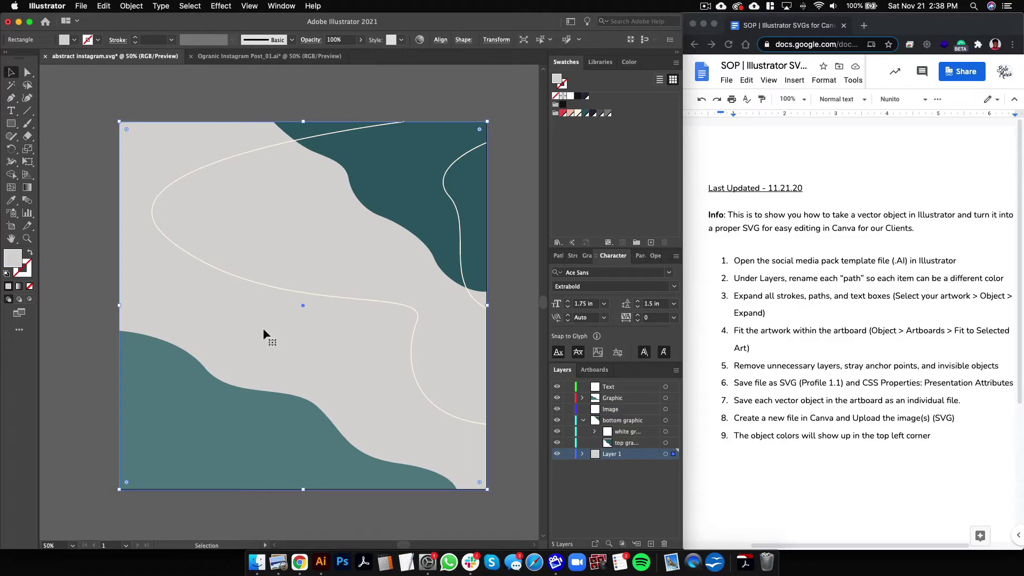
pyautogui.press('Delete')
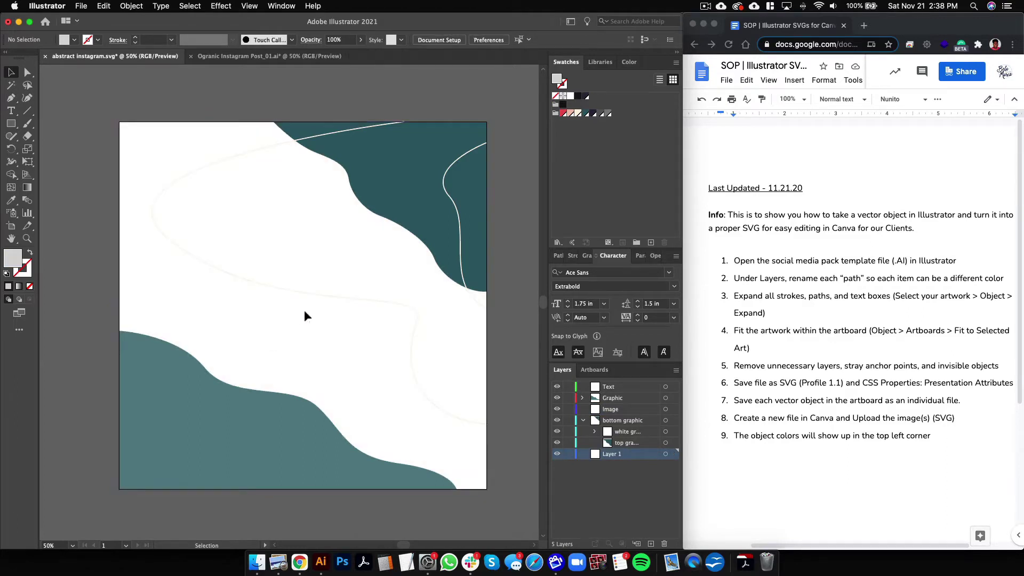
# Recolour the white curved line to light tan efc8a0, then select all artwork.
pyautogui.click(448, 189)
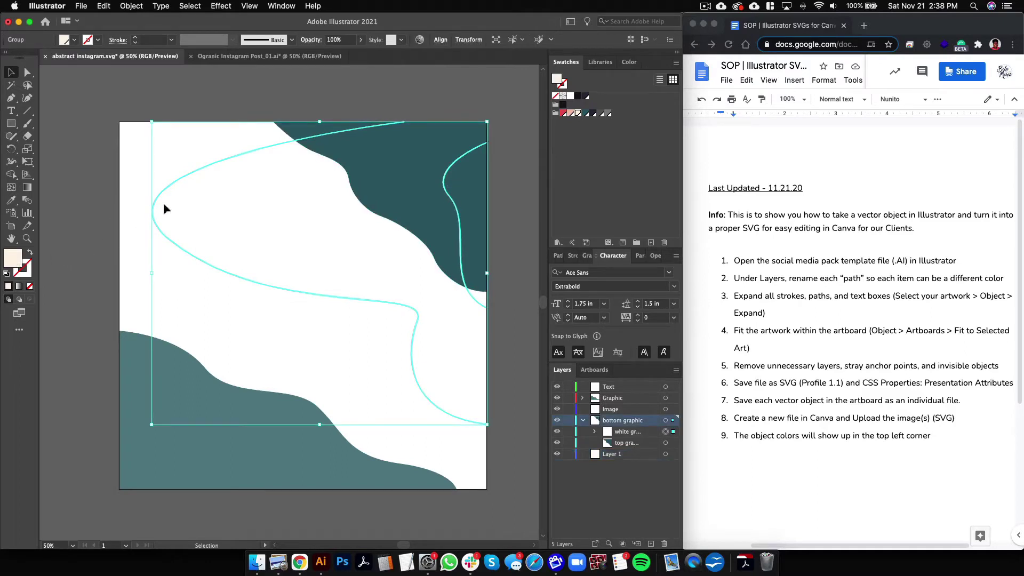
pyautogui.doubleClick(15, 253)
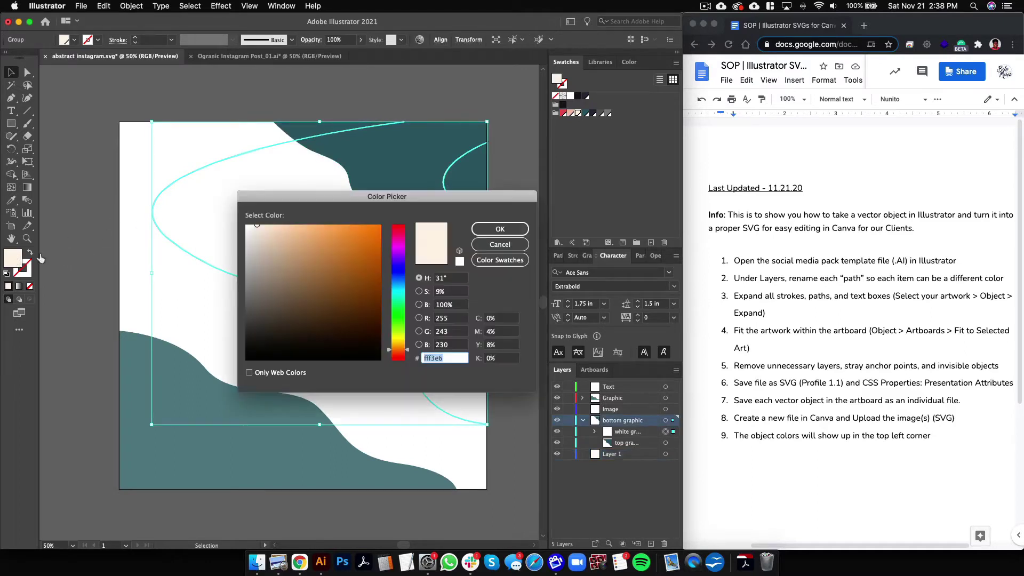
pyautogui.click(289, 233)
pyautogui.click(500, 229)
pyautogui.click(513, 278)
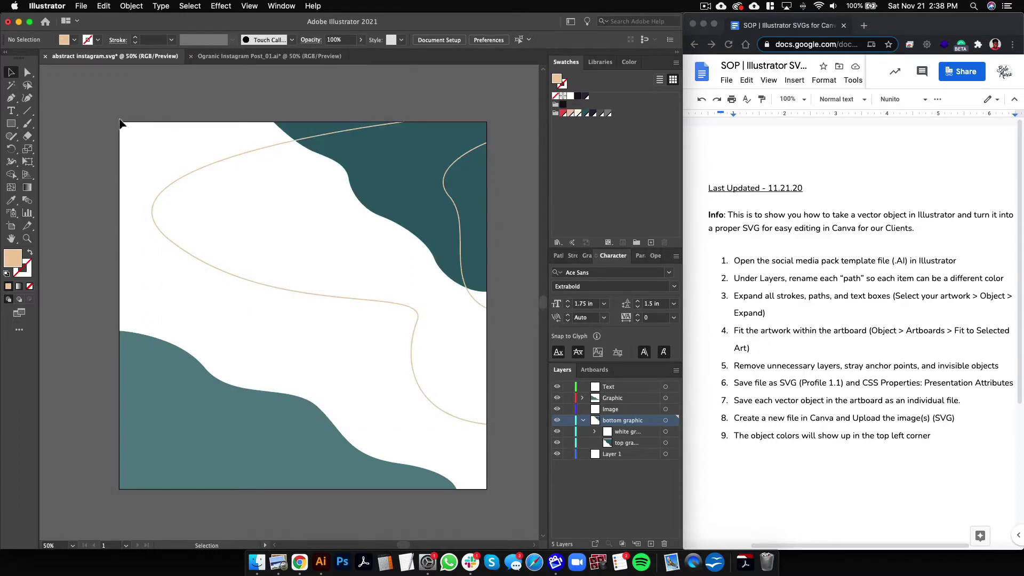
pyautogui.press('super+a')
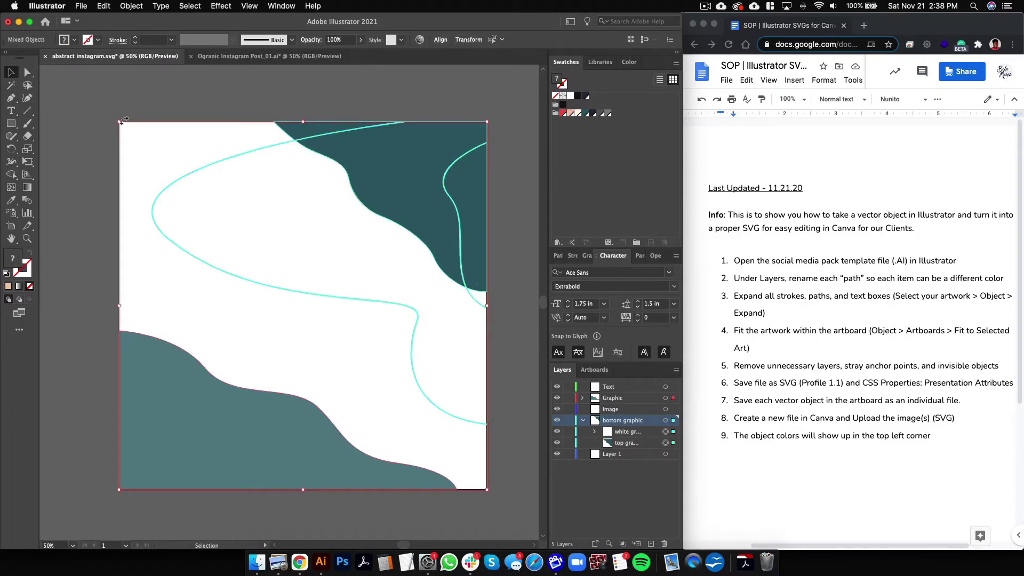
pyautogui.click(131, 6)
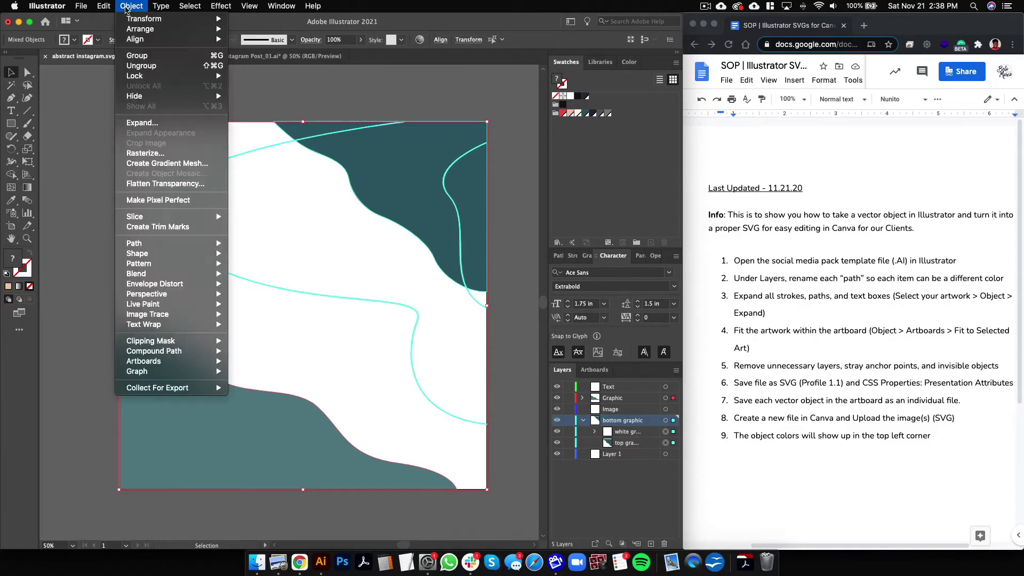
pyautogui.click(167, 126)
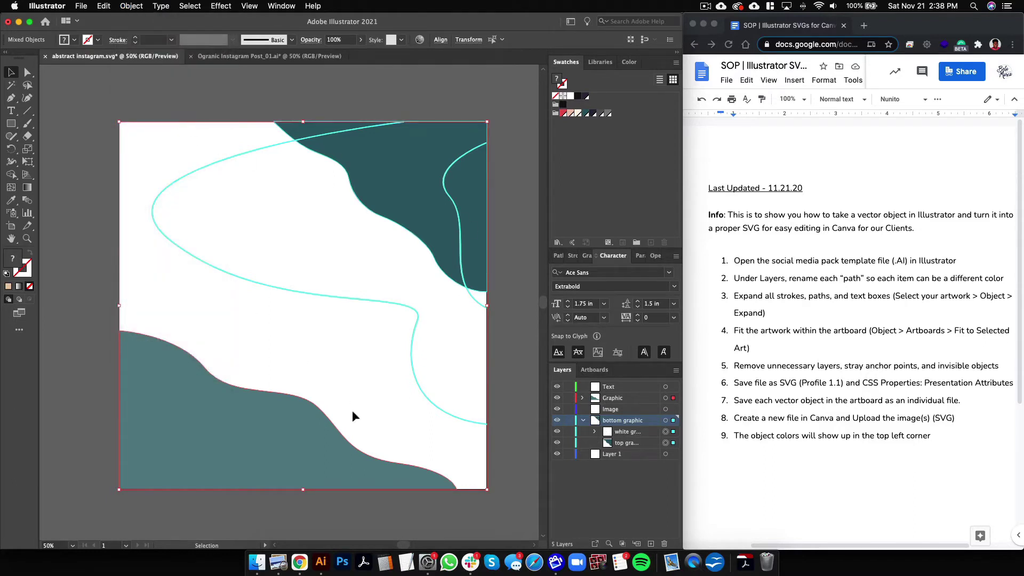
pyautogui.click(132, 7)
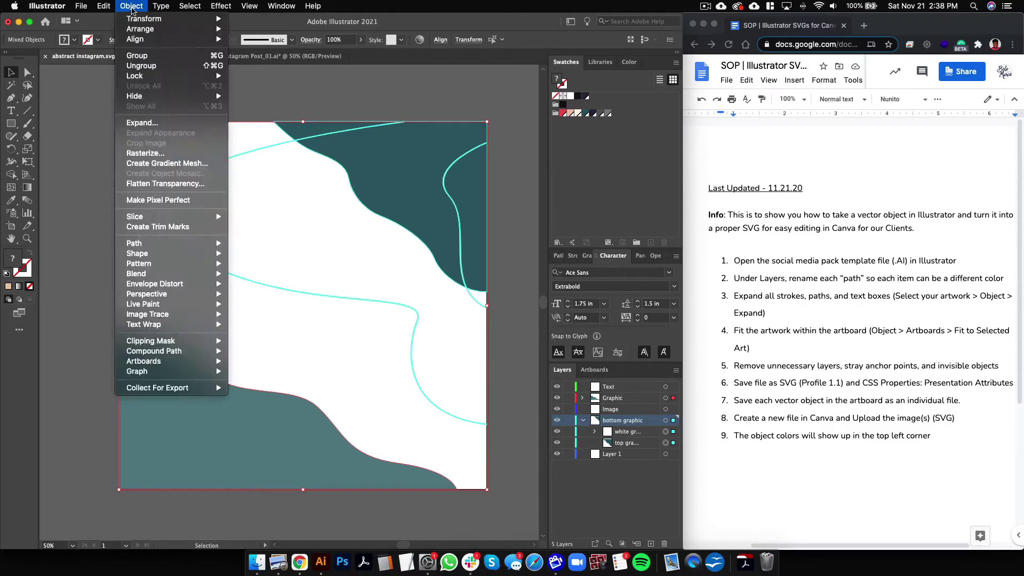
pyautogui.moveTo(167, 362)
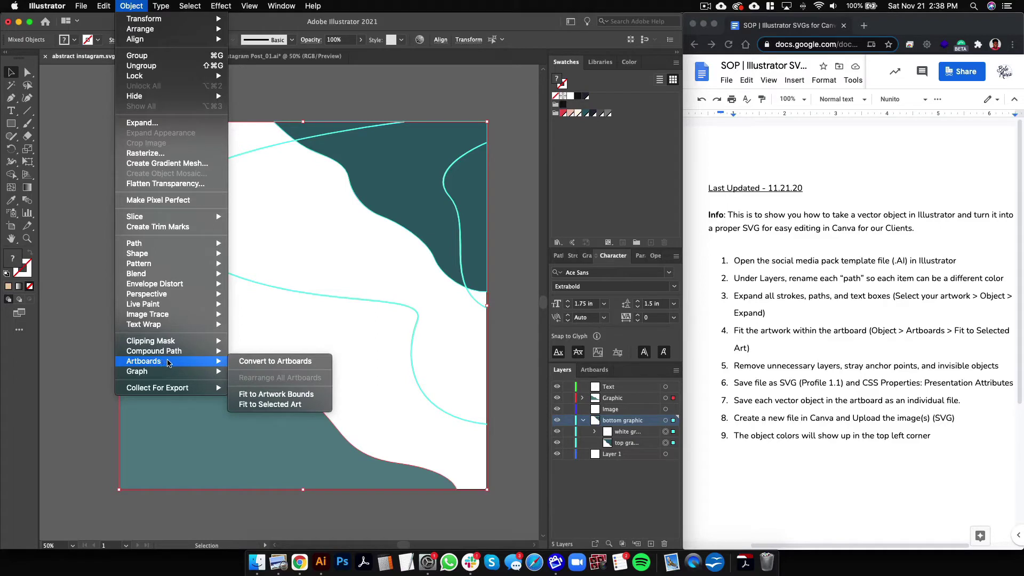
pyautogui.click(283, 405)
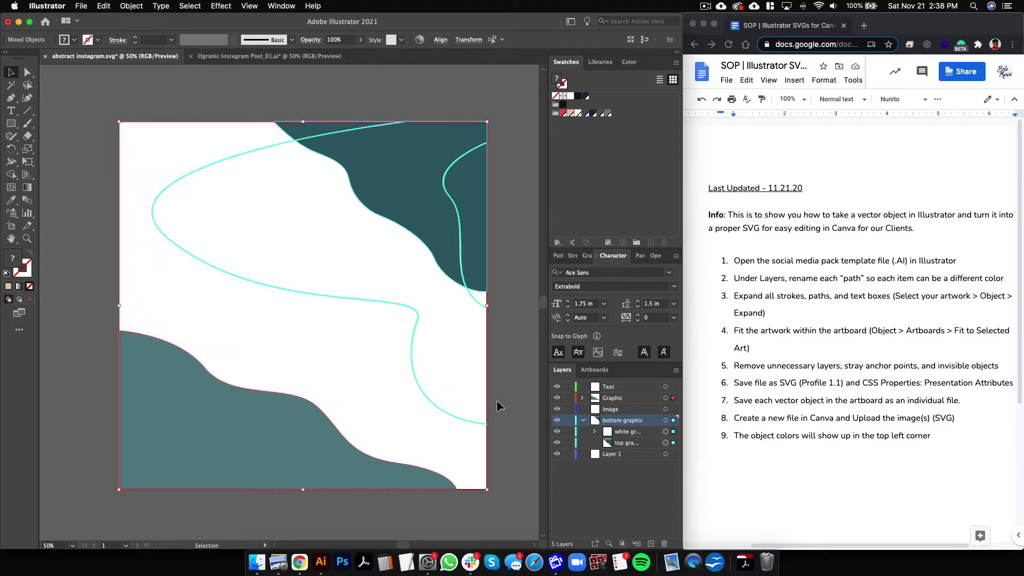
pyautogui.click(507, 434)
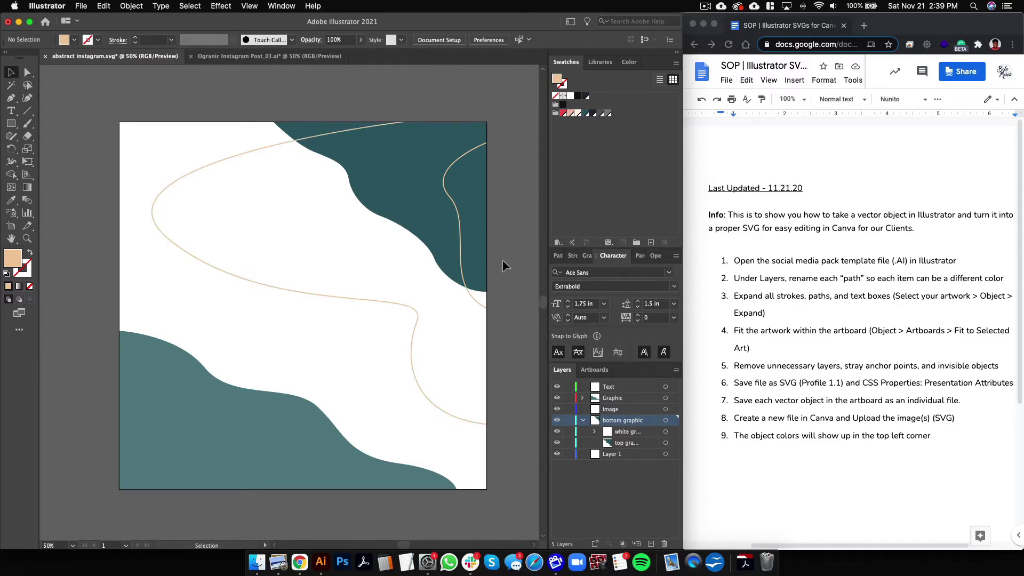
# Delete the curved line and top shape, then fit the artboard to the bottom teal wave.
pyautogui.click(462, 246)
pyautogui.press('Delete')
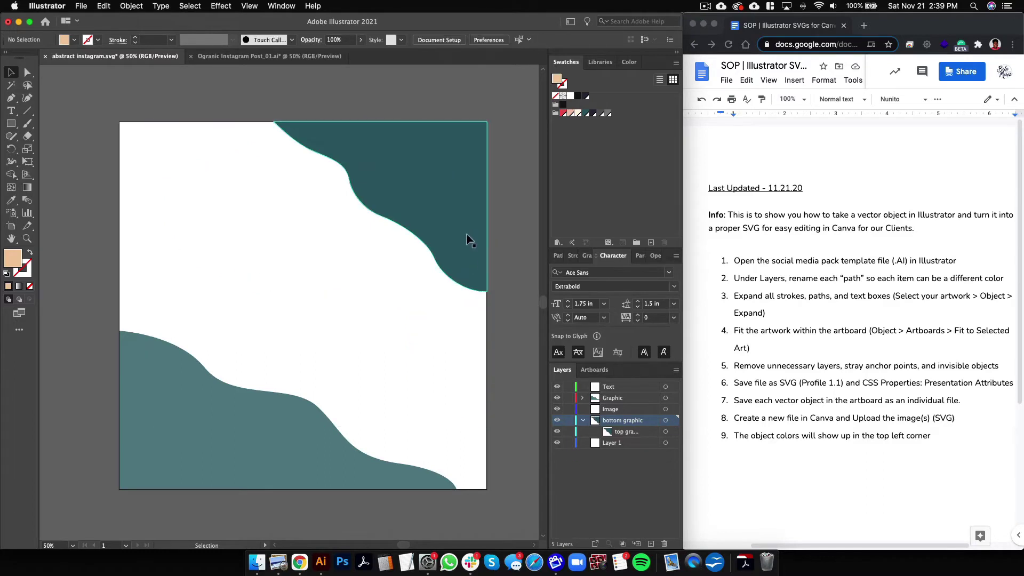
pyautogui.click(468, 248)
pyautogui.press('Delete')
pyautogui.click(306, 467)
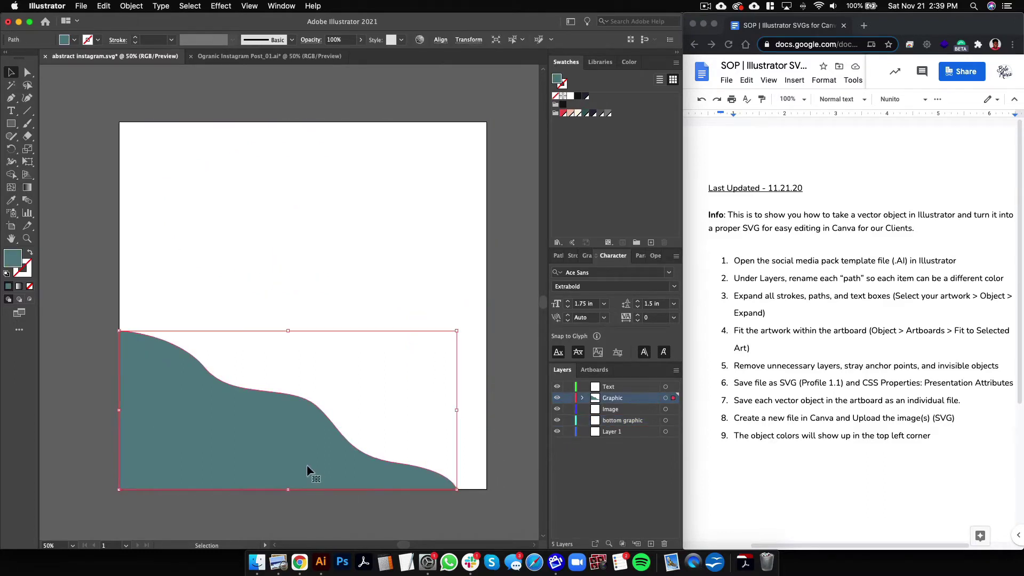
pyautogui.click(131, 6)
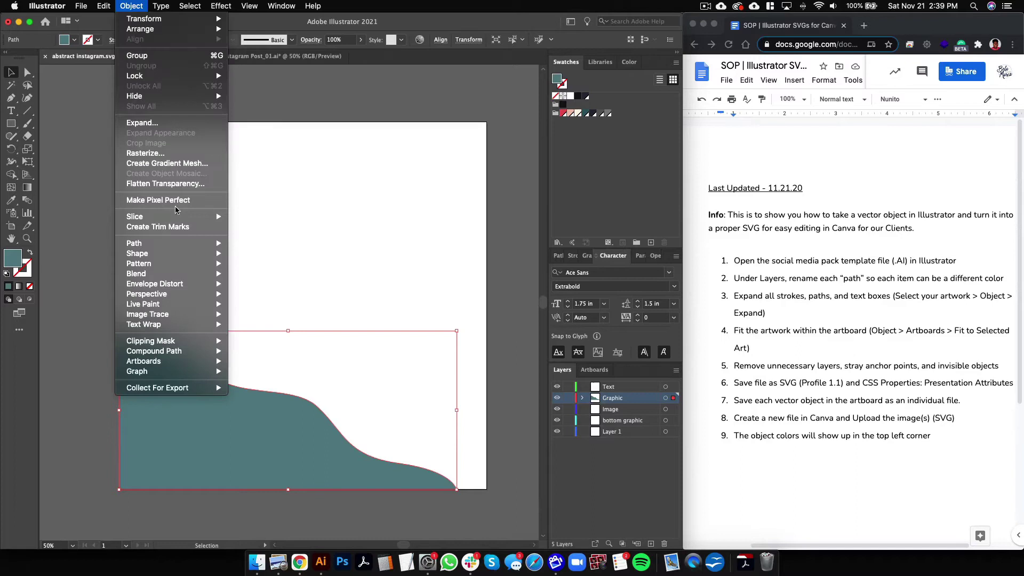
pyautogui.moveTo(188, 366)
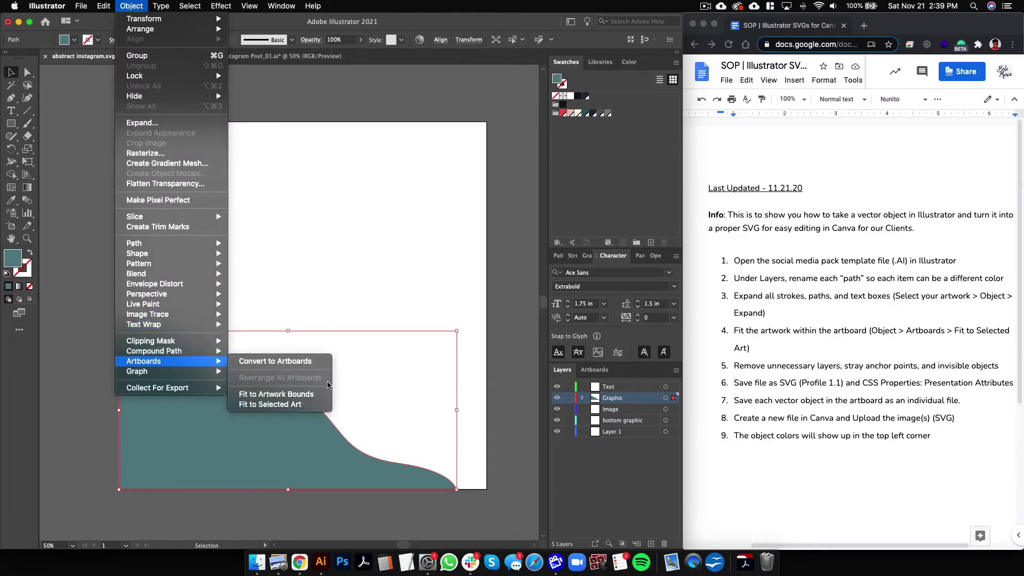
pyautogui.click(313, 405)
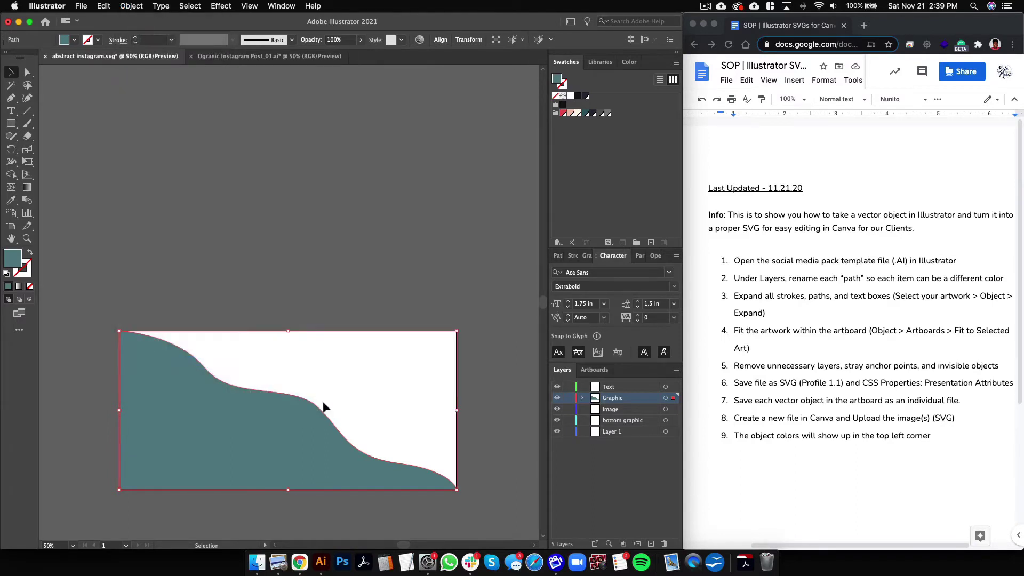
# Save As the file 'abstract instagram1.svg'.
pyautogui.click(83, 6)
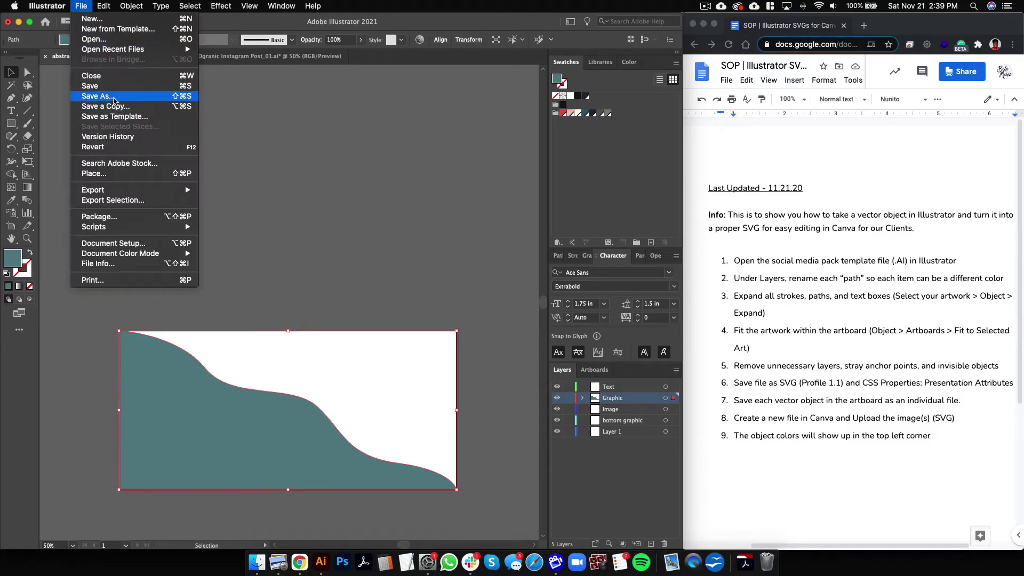
pyautogui.click(114, 97)
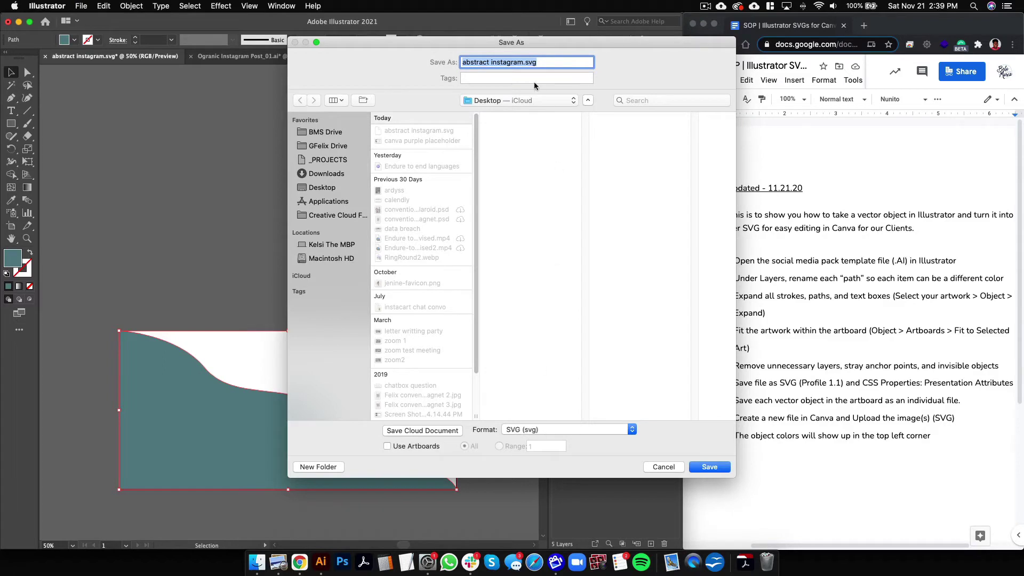
pyautogui.click(518, 62)
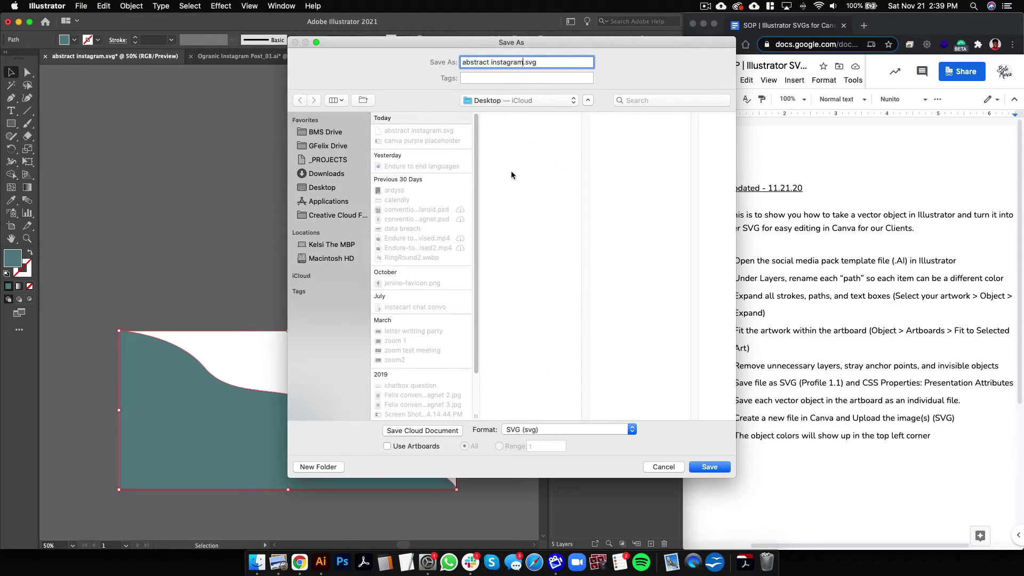
pyautogui.write('1')
pyautogui.click(710, 468)
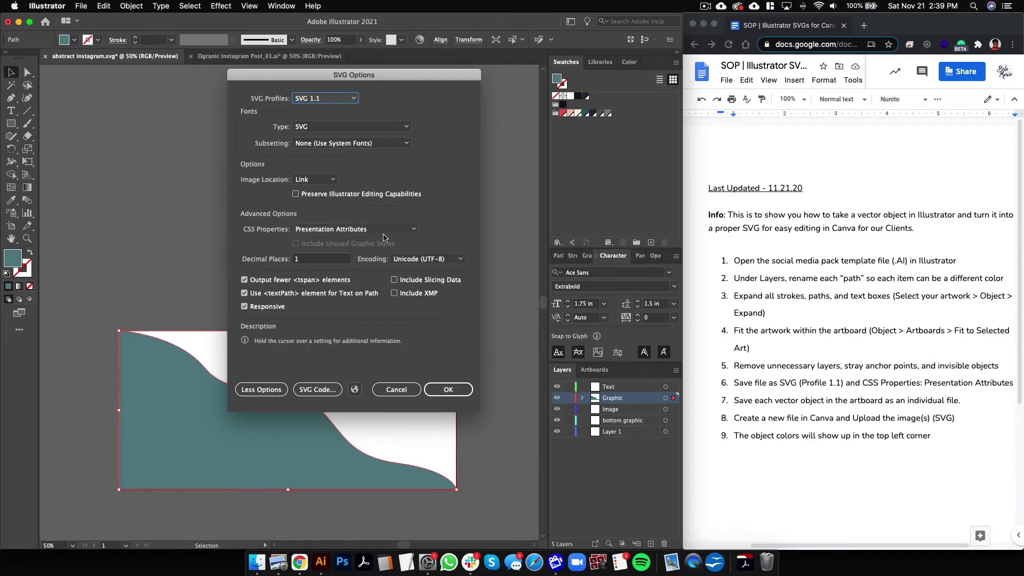
# Confirm the SVG 1.1 options, then undo back to the full artwork.
pyautogui.click(448, 389)
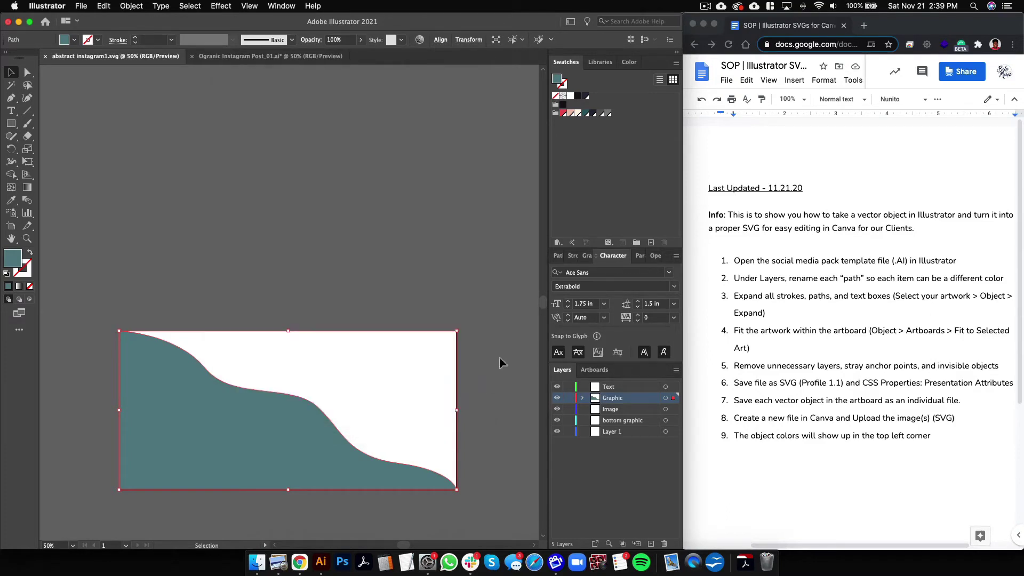
pyautogui.press('super+z')
pyautogui.press('super+z')
pyautogui.press('super+z')
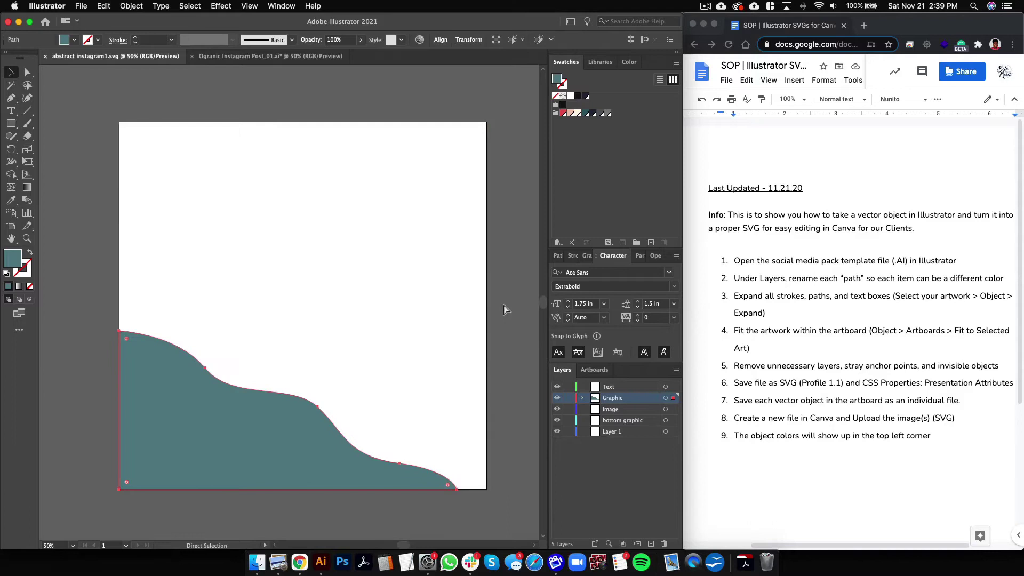
pyautogui.press('super+z')
pyautogui.press('v')
pyautogui.keyDown('shift'); pyautogui.click(287, 452); pyautogui.keyUp('shift')
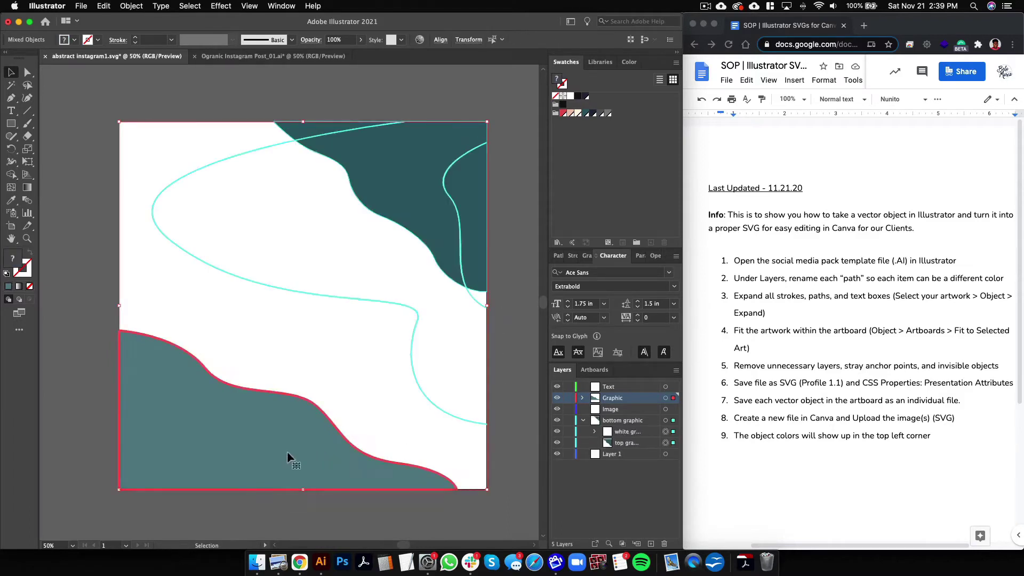
pyautogui.press('Delete')
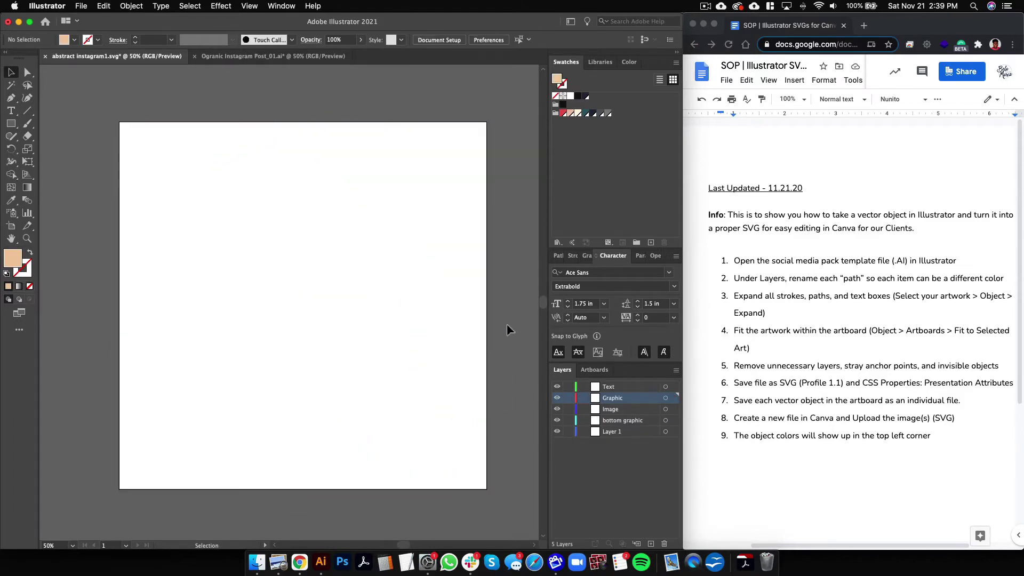
pyautogui.press('super+z')
# Delete both teal shapes and fit the artboard to the flowing line artwork.
pyautogui.click(296, 440)
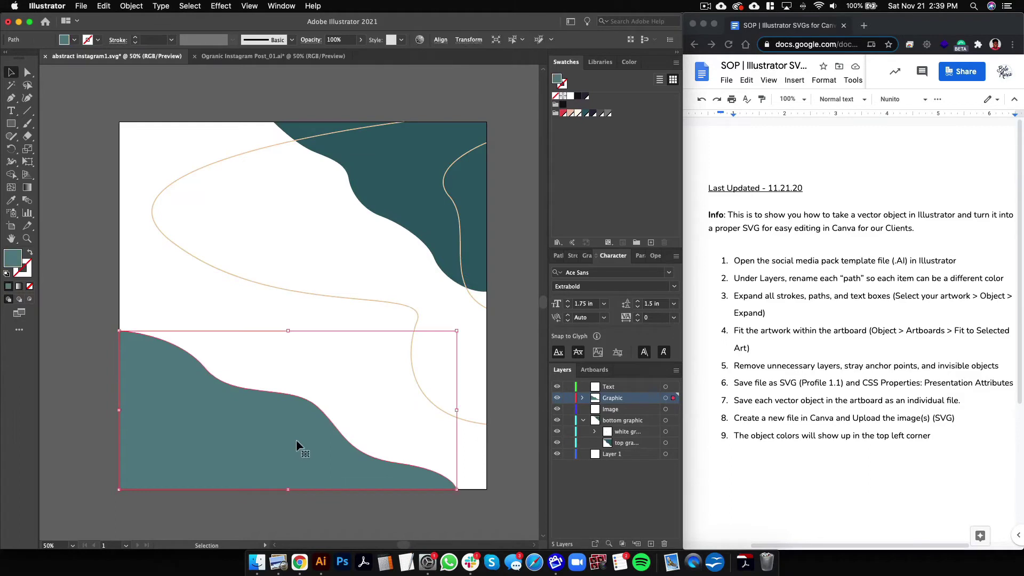
pyautogui.press('Delete')
pyautogui.click(476, 237)
pyautogui.press('Delete')
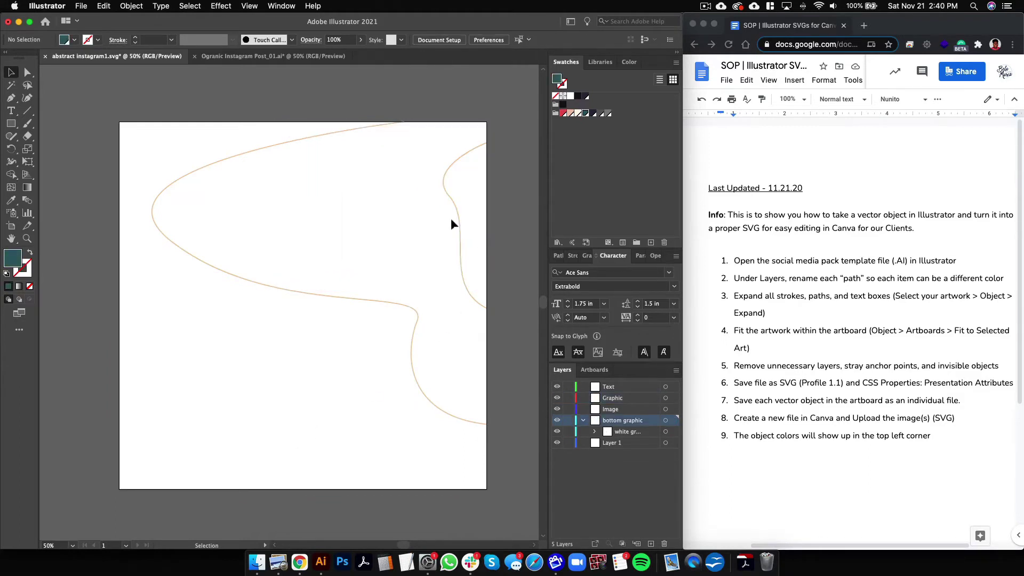
pyautogui.click(458, 215)
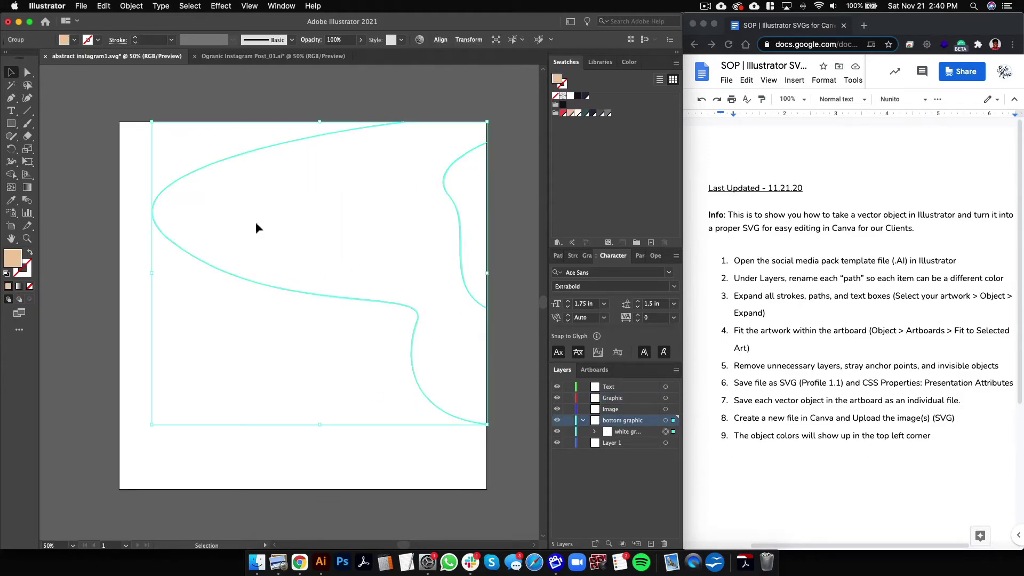
pyautogui.click(132, 7)
pyautogui.moveTo(168, 366)
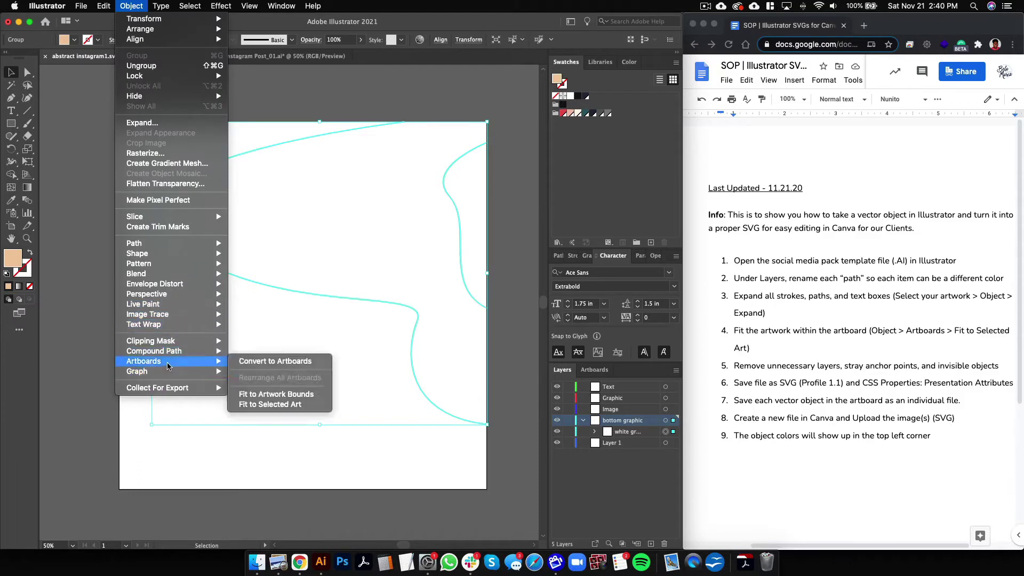
pyautogui.click(302, 404)
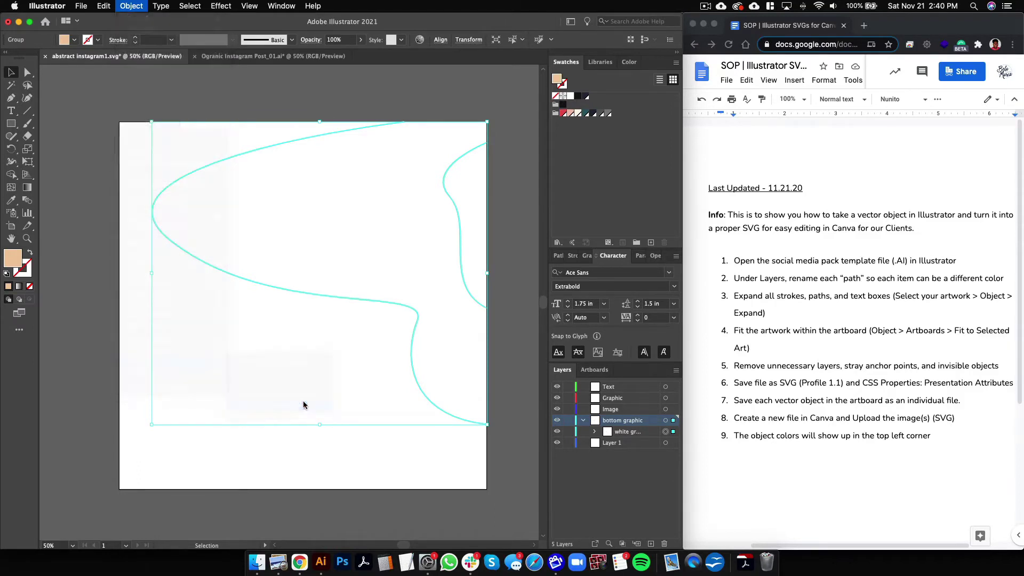
# Save As 'abstract instagram2.svg' and confirm the SVG options.
pyautogui.click(82, 7)
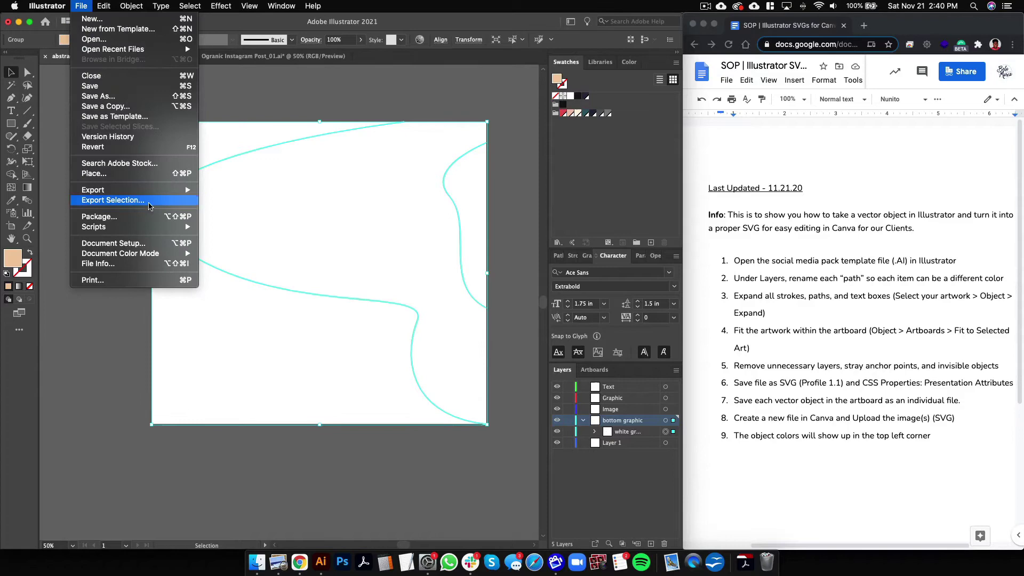
pyautogui.click(98, 96)
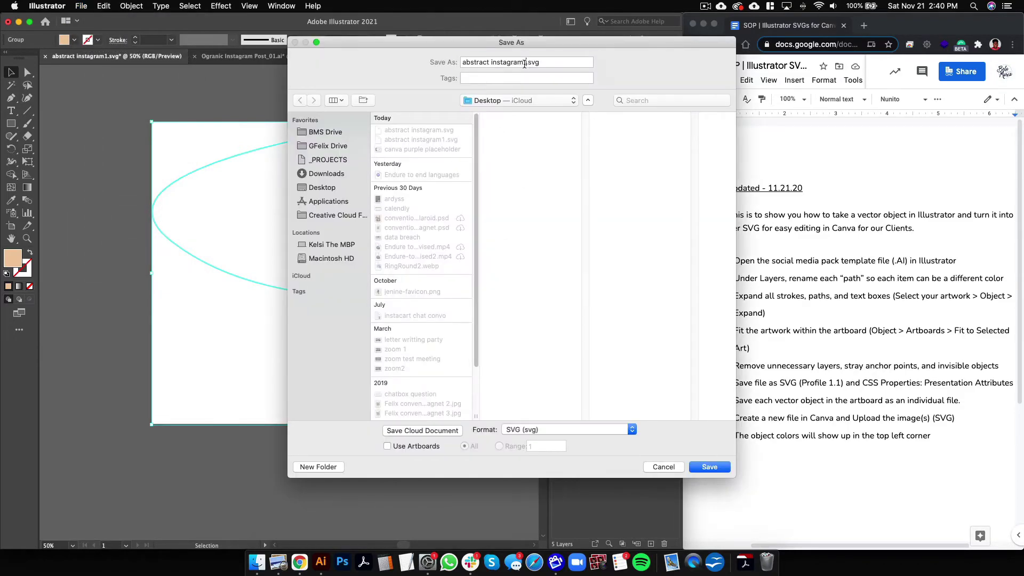
pyautogui.click(525, 63)
pyautogui.press('BackSpace')
pyautogui.write('2')
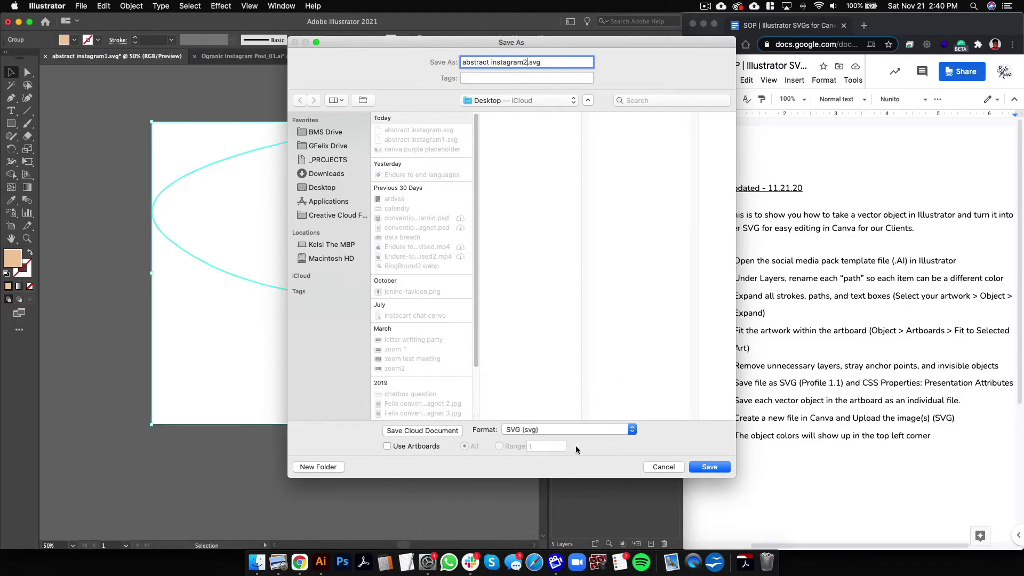
pyautogui.click(710, 468)
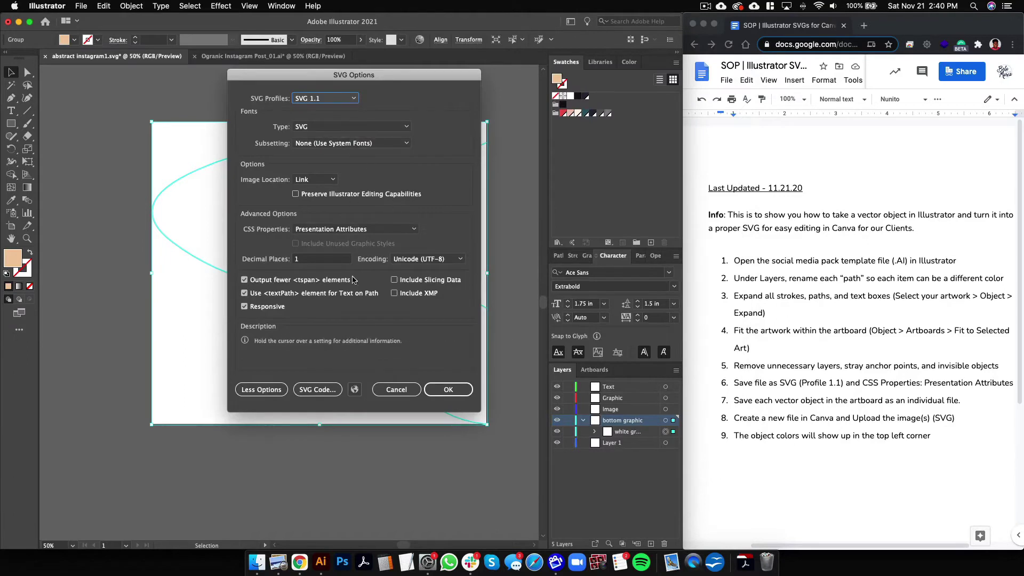
pyautogui.click(453, 389)
# Undo back to the full artwork, then delete the bottom teal wave and white line graphic.
pyautogui.click(519, 434)
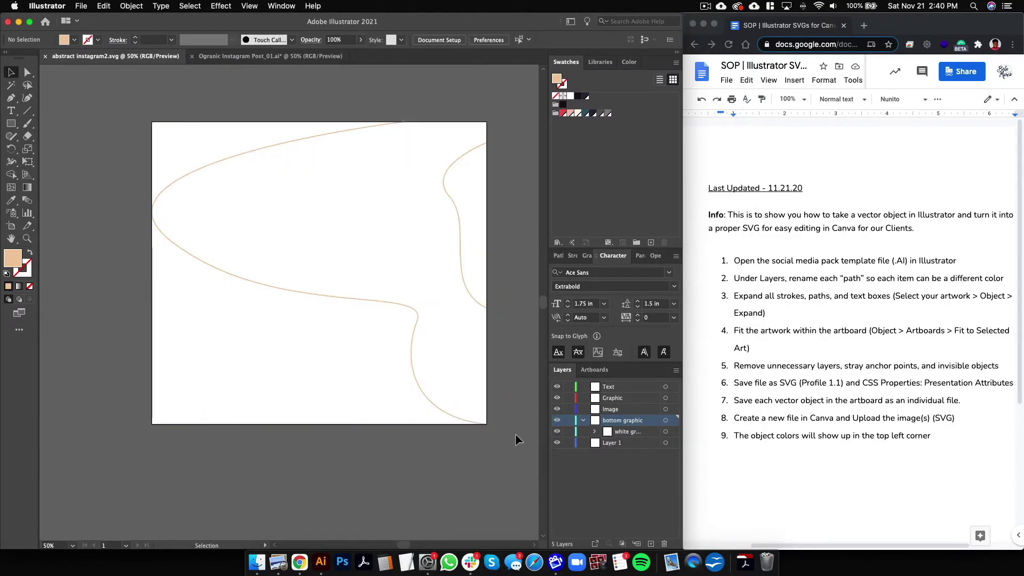
pyautogui.press('super+z')
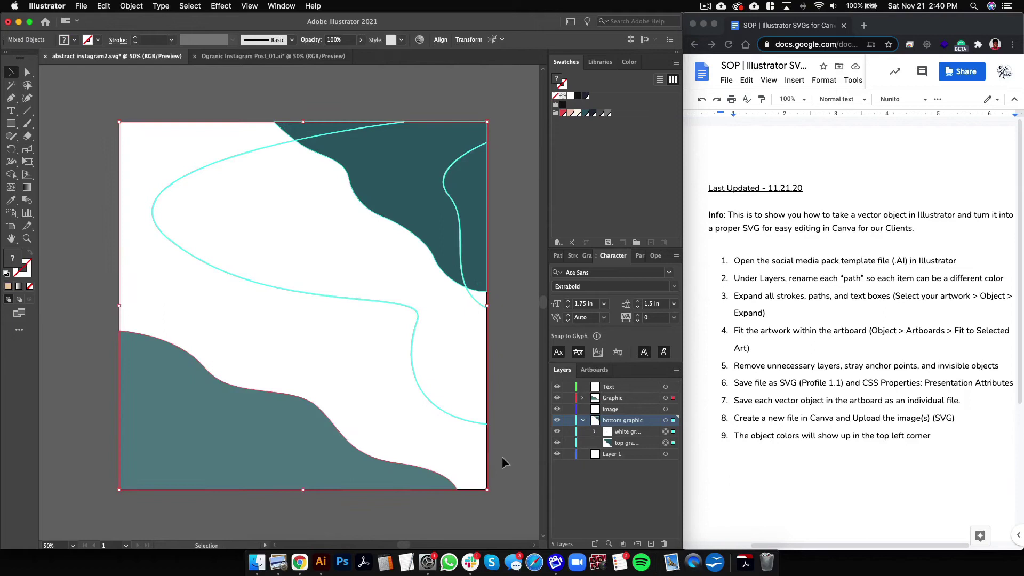
pyautogui.click(502, 458)
pyautogui.click(368, 471)
pyautogui.press('Delete')
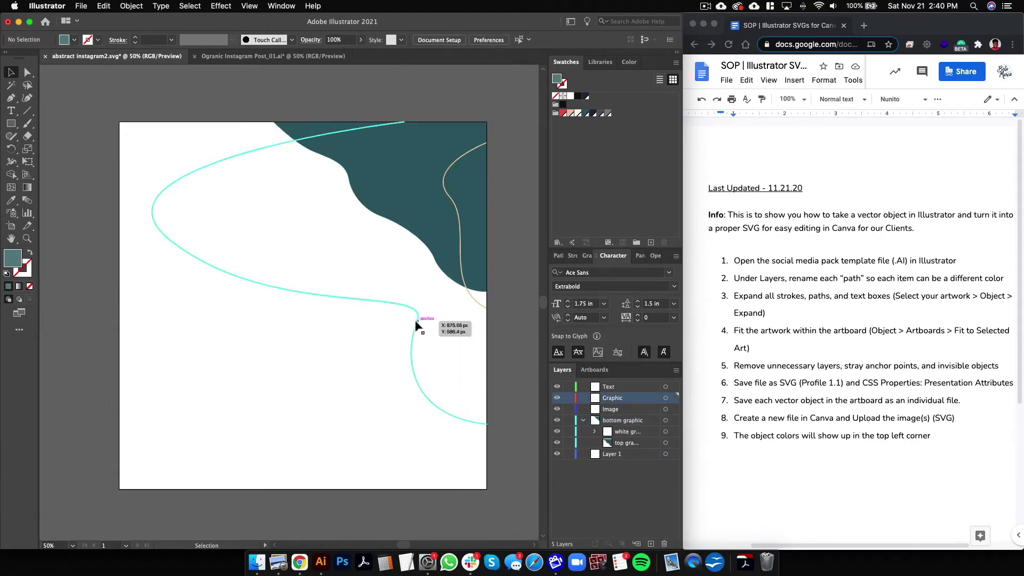
pyautogui.click(416, 324)
pyautogui.press('Delete')
# Select the teal top shape and fit the artboard to it.
pyautogui.click(81, 6)
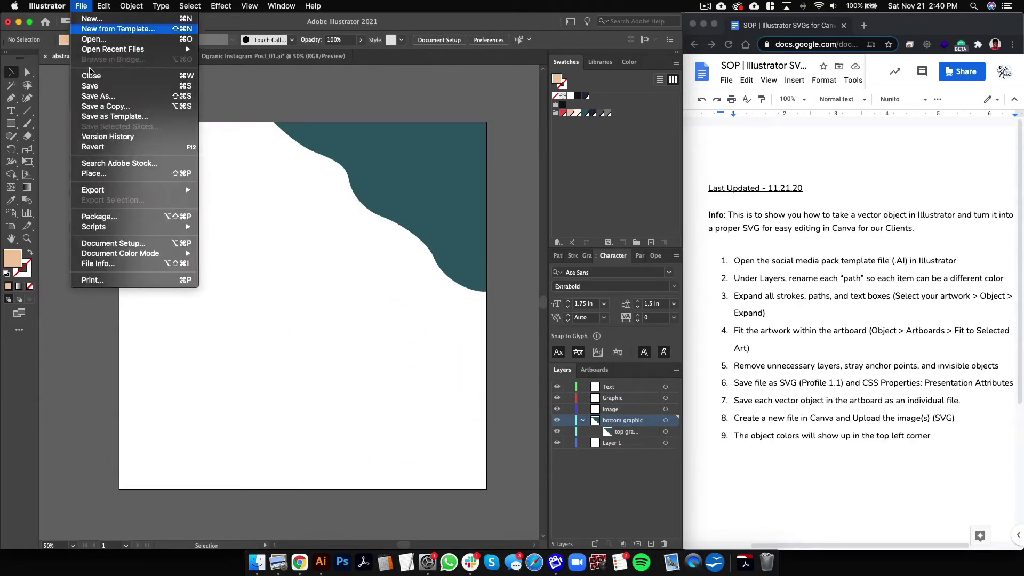
pyautogui.click(343, 171)
pyautogui.click(343, 171)
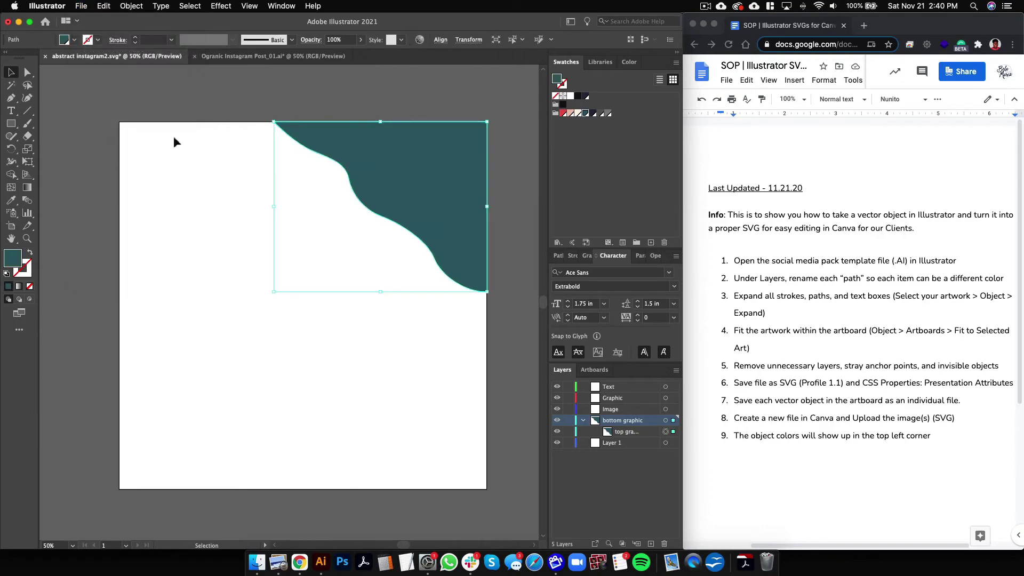
pyautogui.click(82, 6)
pyautogui.moveTo(103, 7)
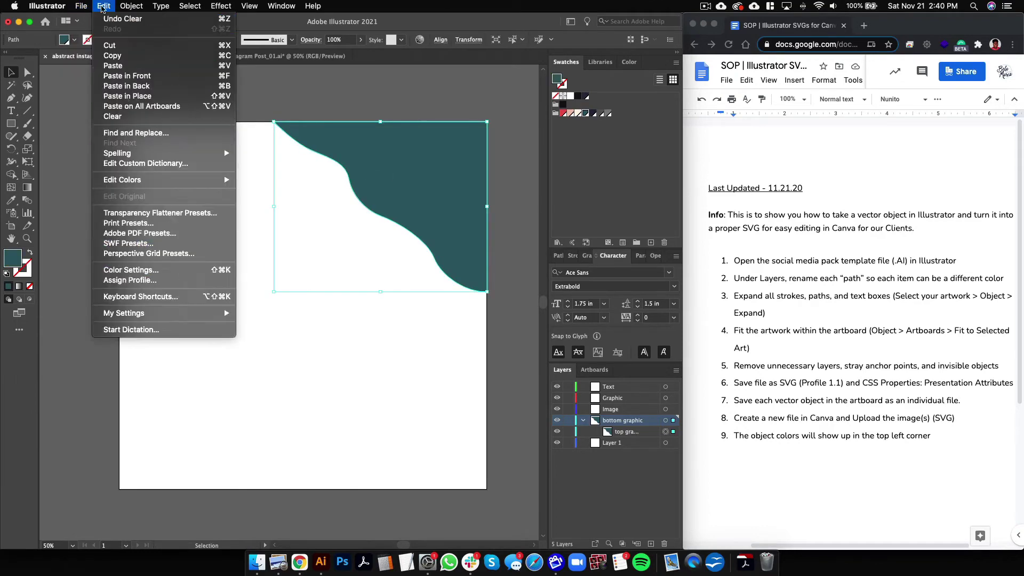
pyautogui.moveTo(134, 5)
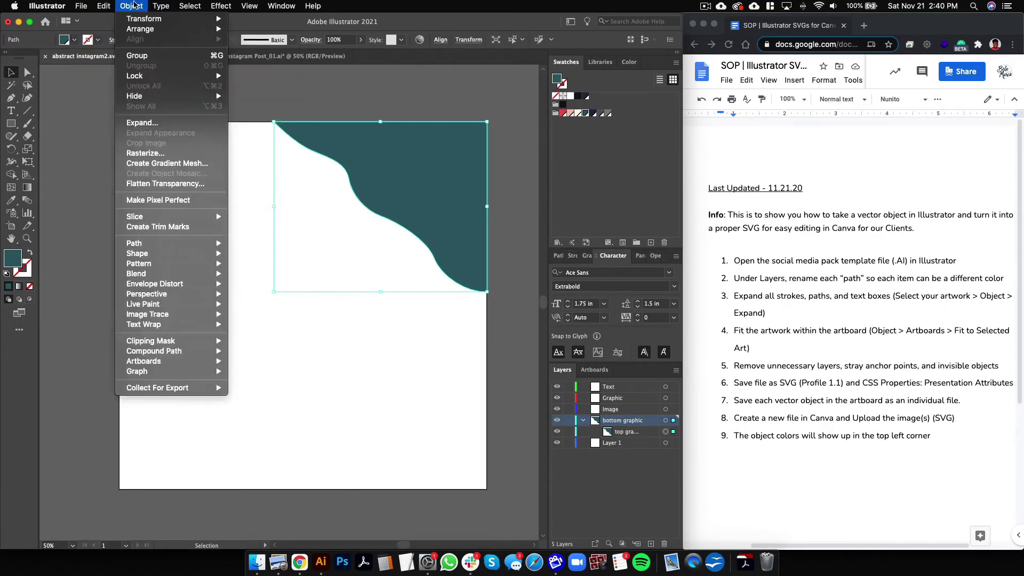
pyautogui.moveTo(213, 362)
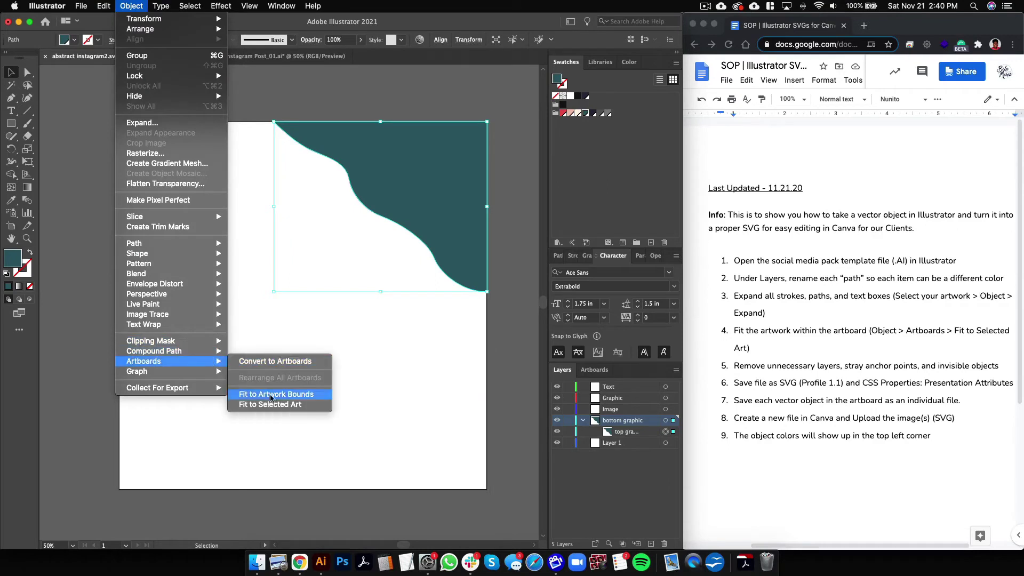
pyautogui.click(272, 405)
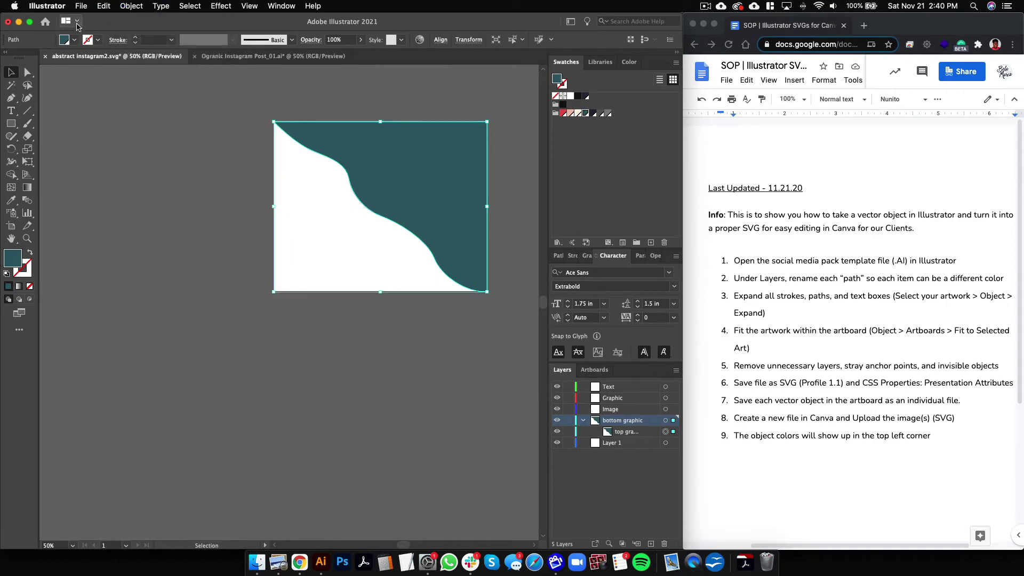
# Save As 'abstract instagram3.svg' and confirm the SVG 1.1 options.
pyautogui.click(80, 7)
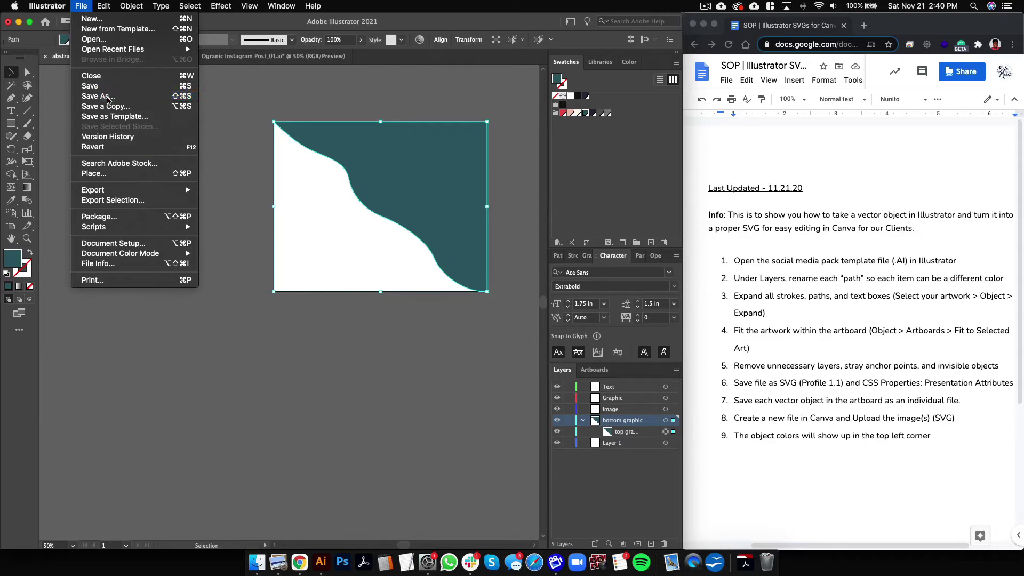
pyautogui.click(347, 154)
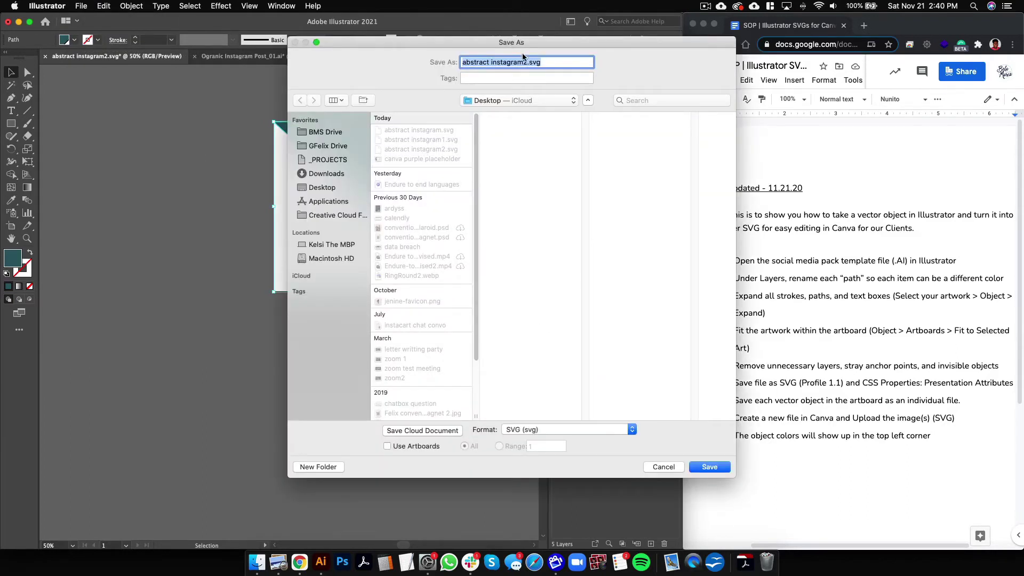
pyautogui.click(526, 63)
pyautogui.press('BackSpace')
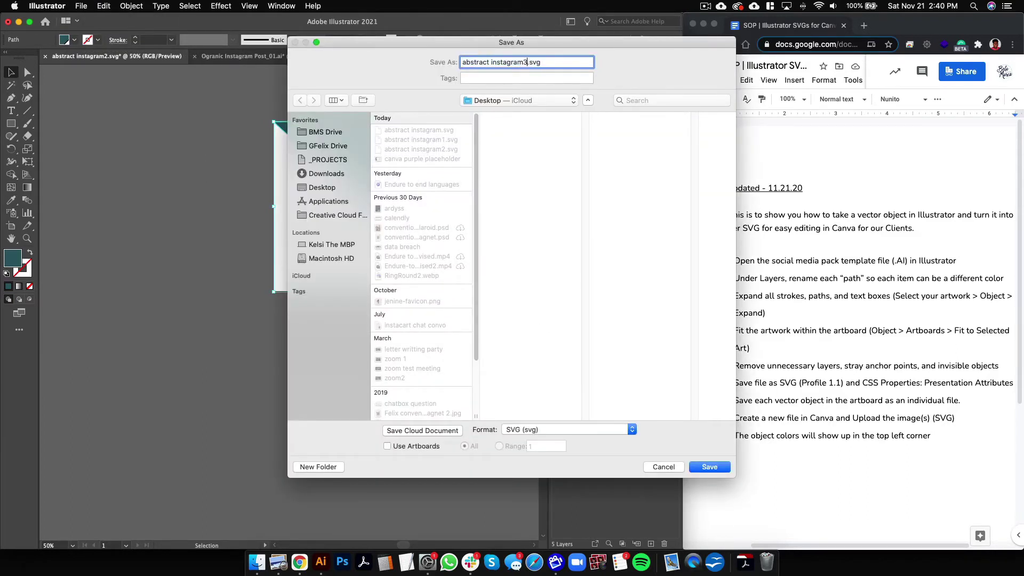
pyautogui.click(712, 472)
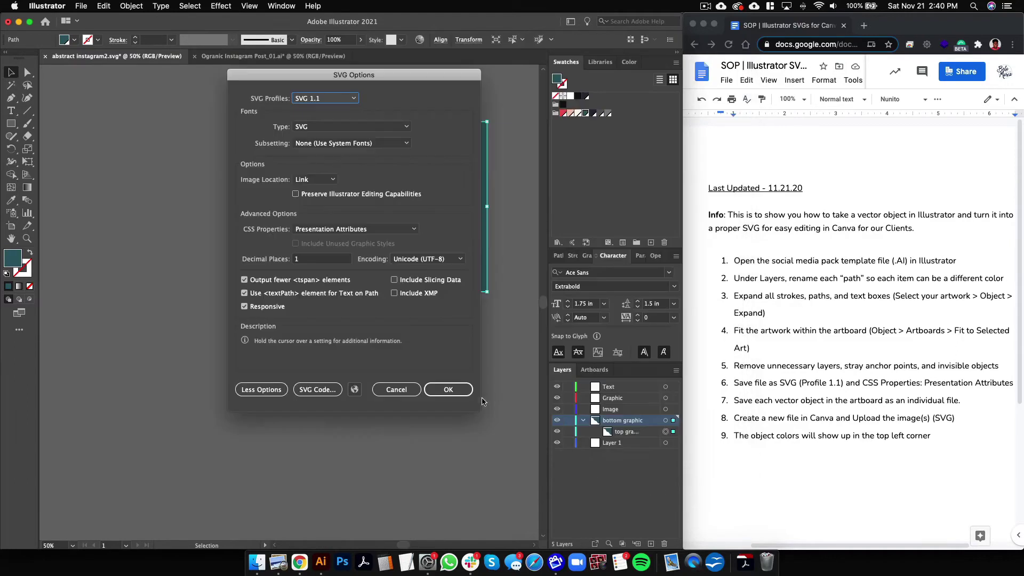
pyautogui.press('Return')
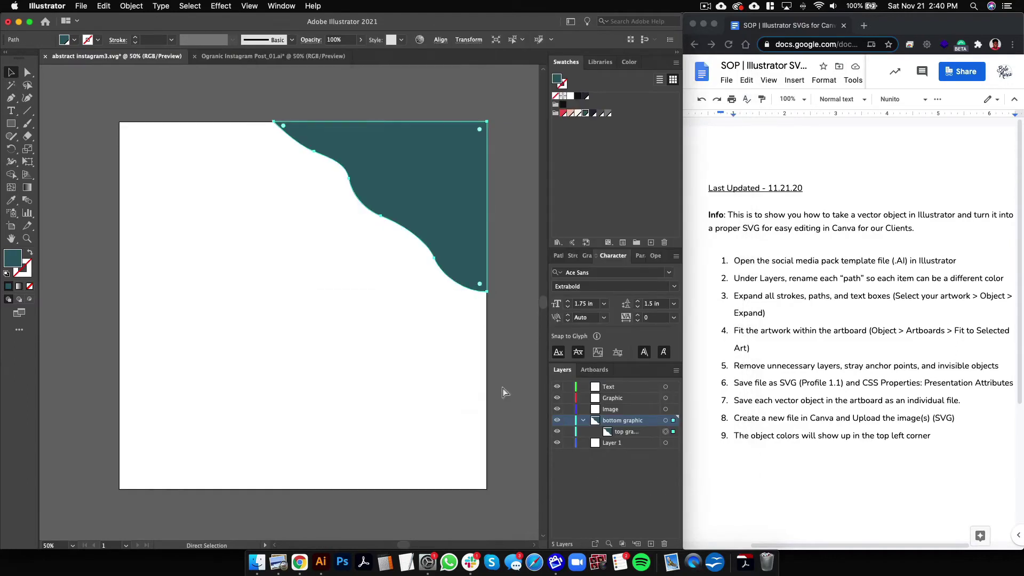
# Restore the deleted graphics in Illustrator, then show Elements in the Canva design.
pyautogui.press('super+z')
pyautogui.press('super+z')
pyautogui.press('super+z')
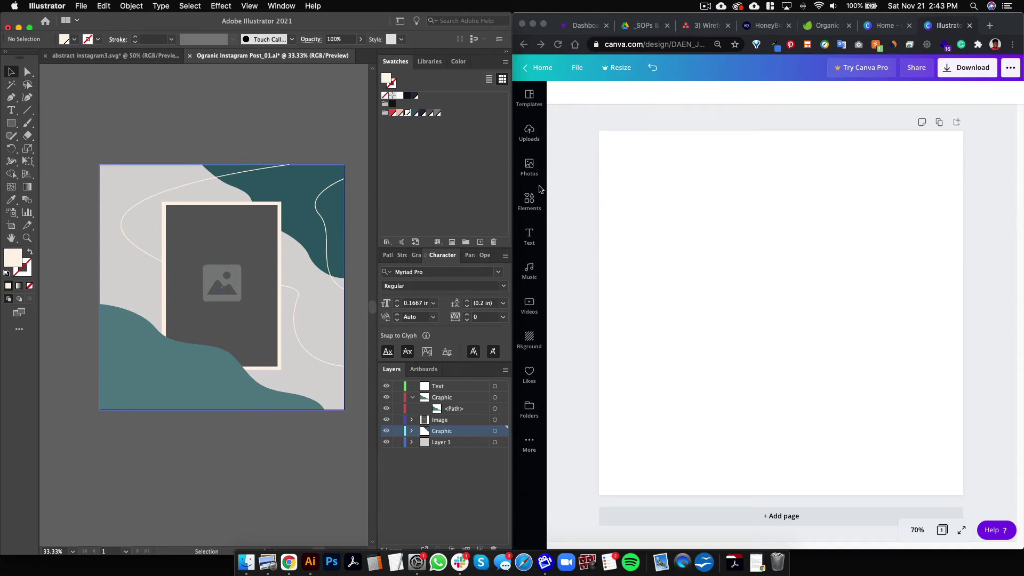
pyautogui.click(536, 206)
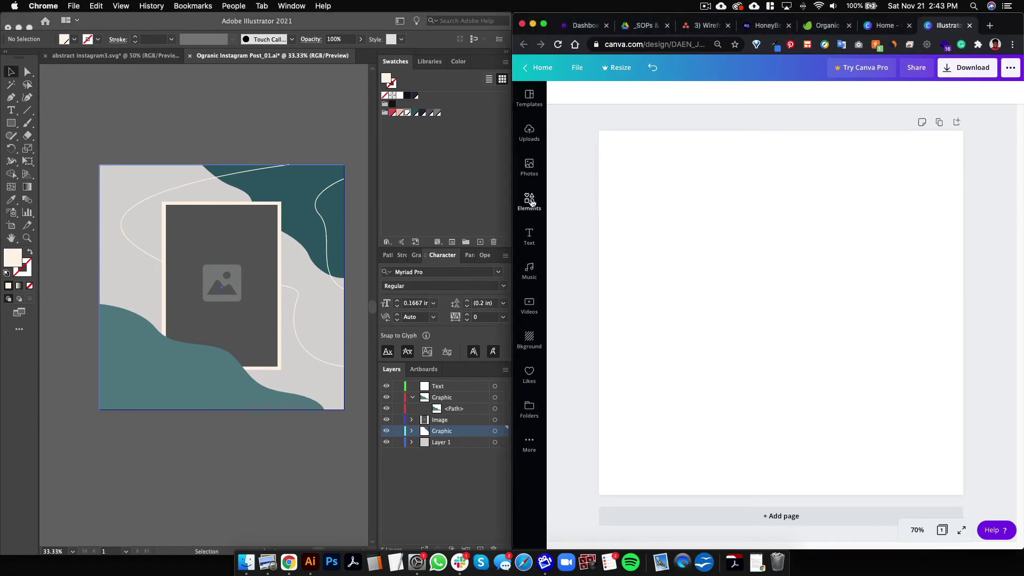
# Add a square, stretch it from the top-left corner to fill the 1080×1080 page, and colour it light grey.
pyautogui.click(620, 182)
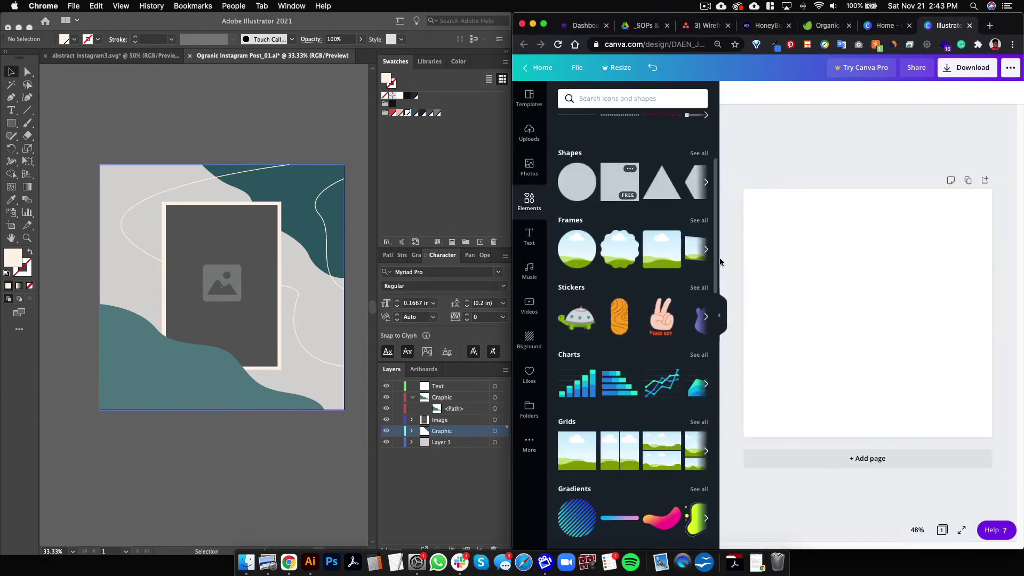
pyautogui.moveTo(837, 284); pyautogui.dragTo(782, 229)
pyautogui.moveTo(877, 324); pyautogui.dragTo(984, 452)
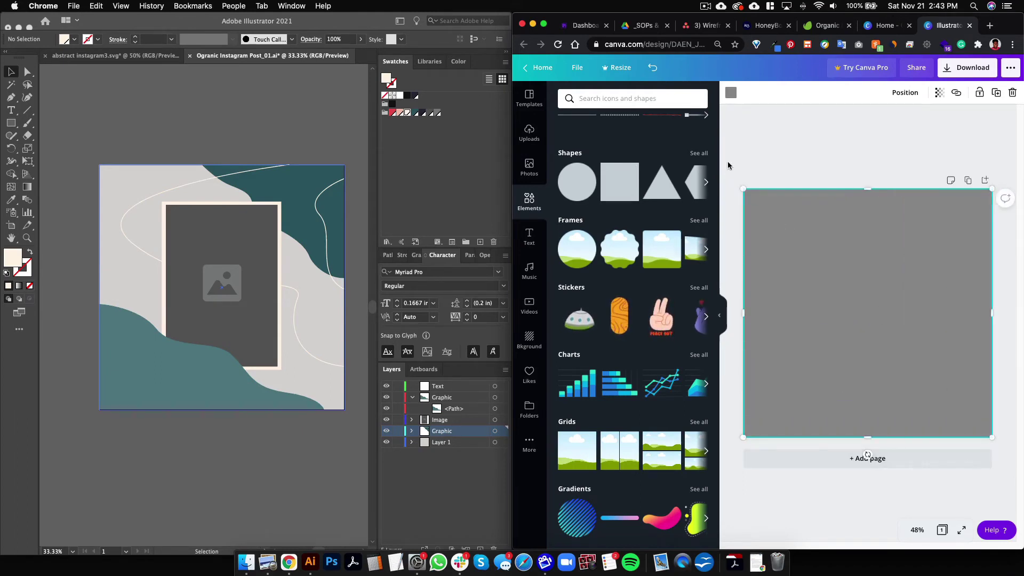
pyautogui.click(731, 93)
pyautogui.click(672, 232)
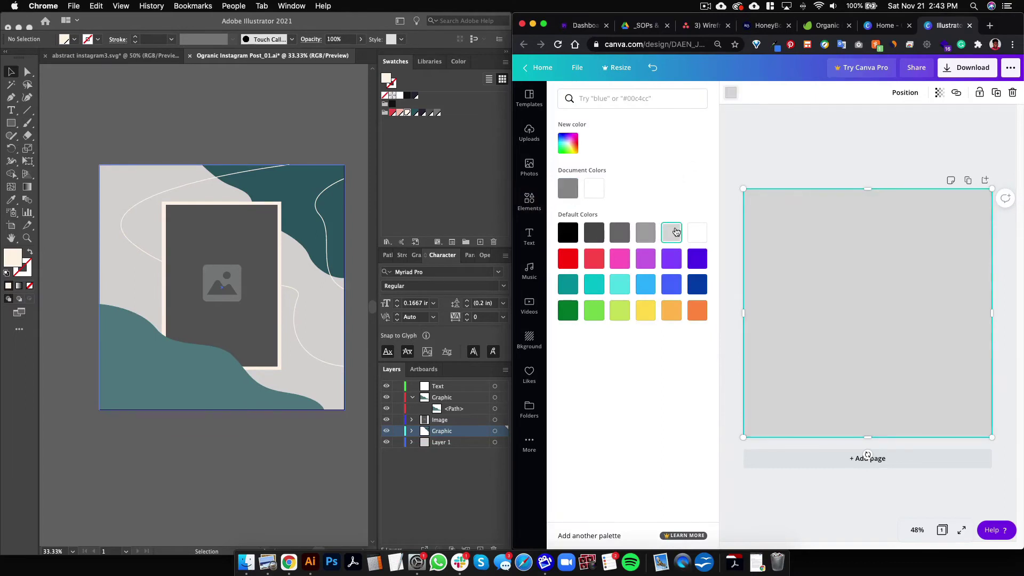
pyautogui.click(832, 149)
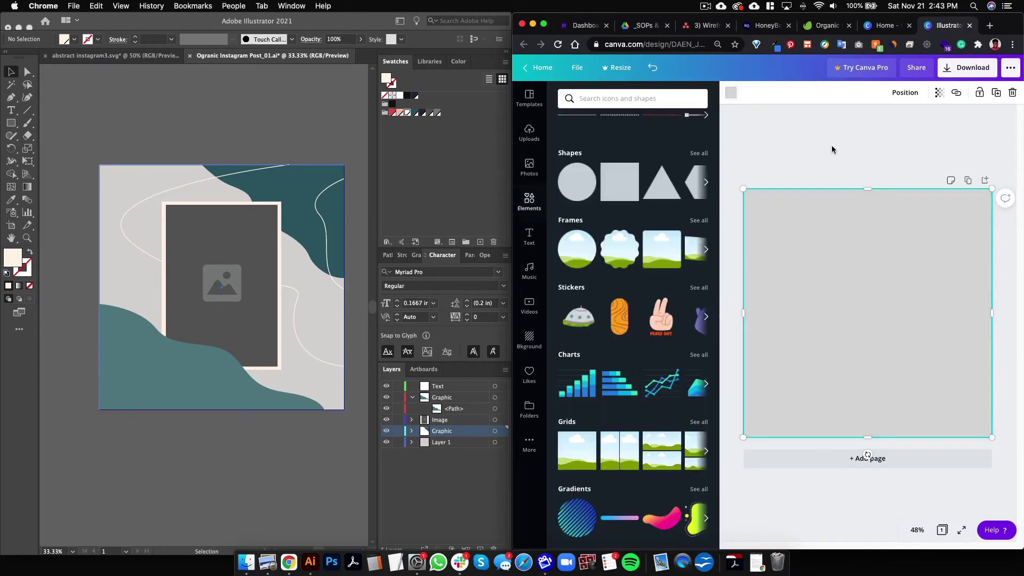
pyautogui.click(785, 171)
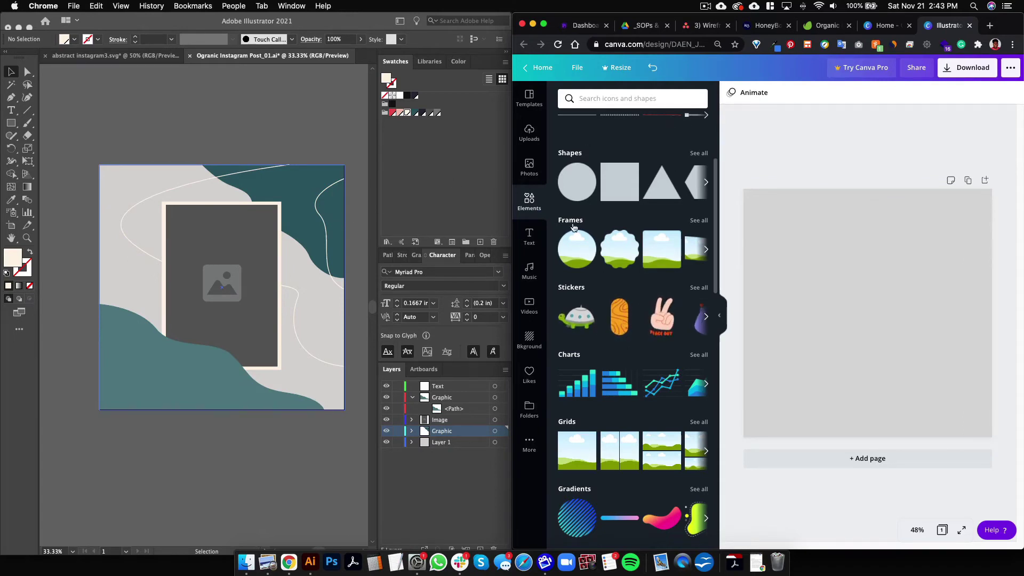
# Upload abstract instagram1.svg, abstract instagram2.svg and abstract instagram3.svg from the device.
pyautogui.click(532, 167)
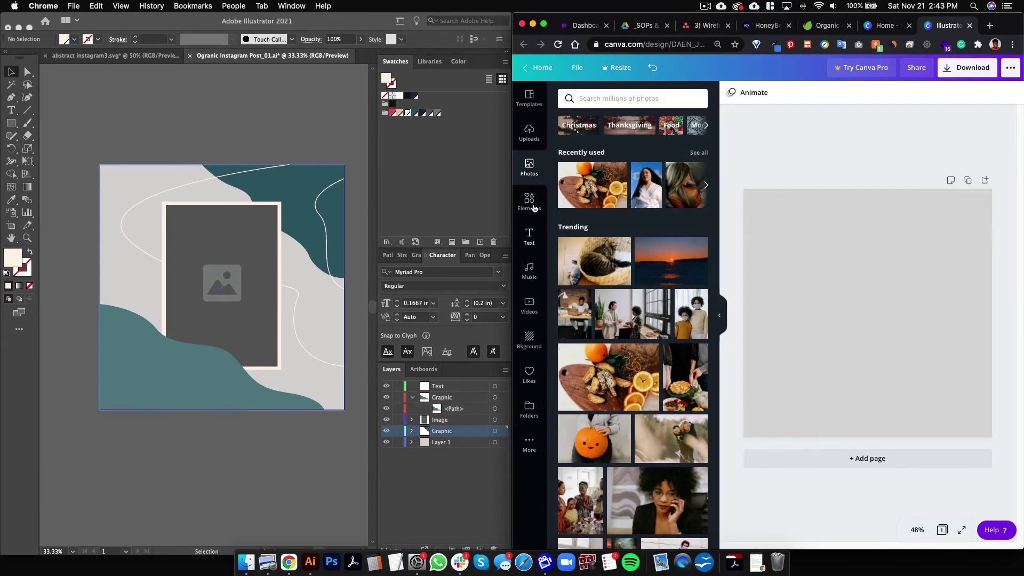
pyautogui.click(530, 135)
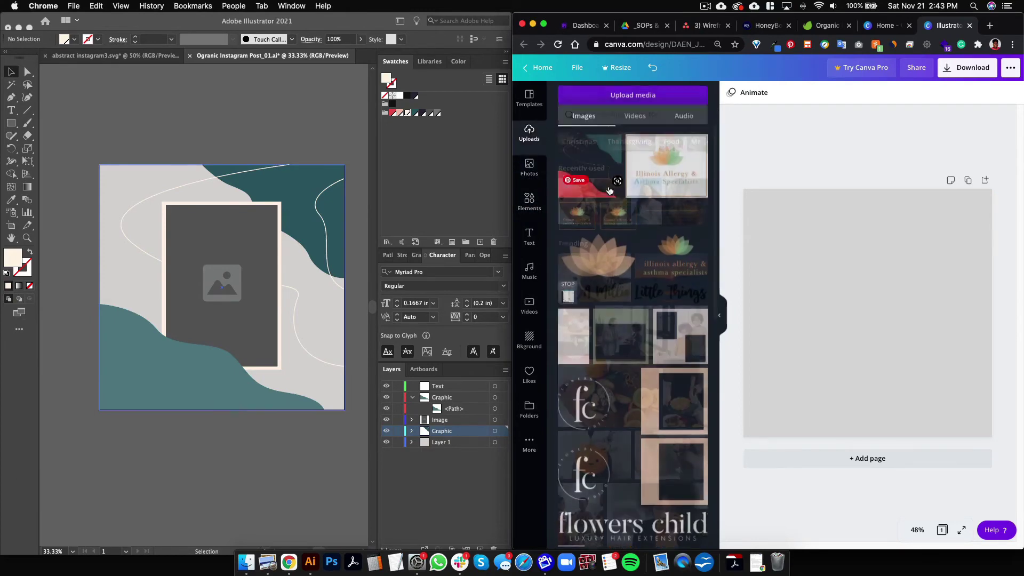
pyautogui.click(634, 99)
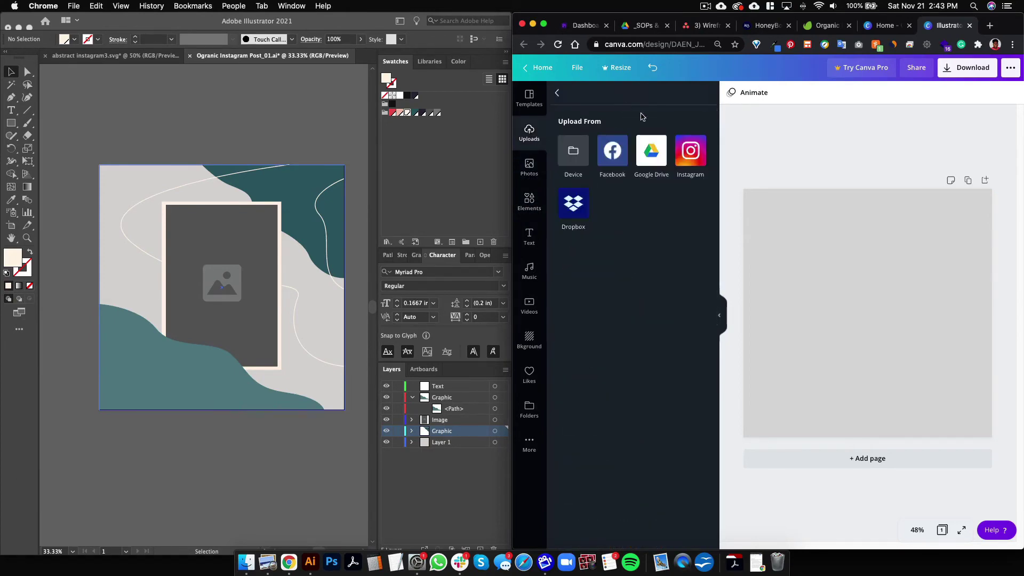
pyautogui.click(569, 153)
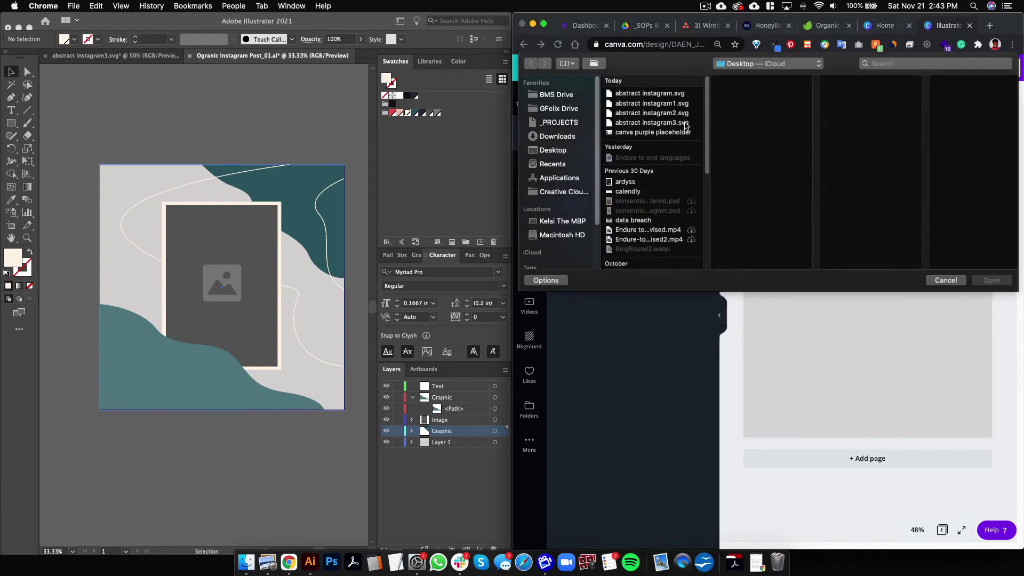
pyautogui.click(686, 122)
pyautogui.keyDown('shift'); pyautogui.click(686, 104); pyautogui.keyUp('shift')
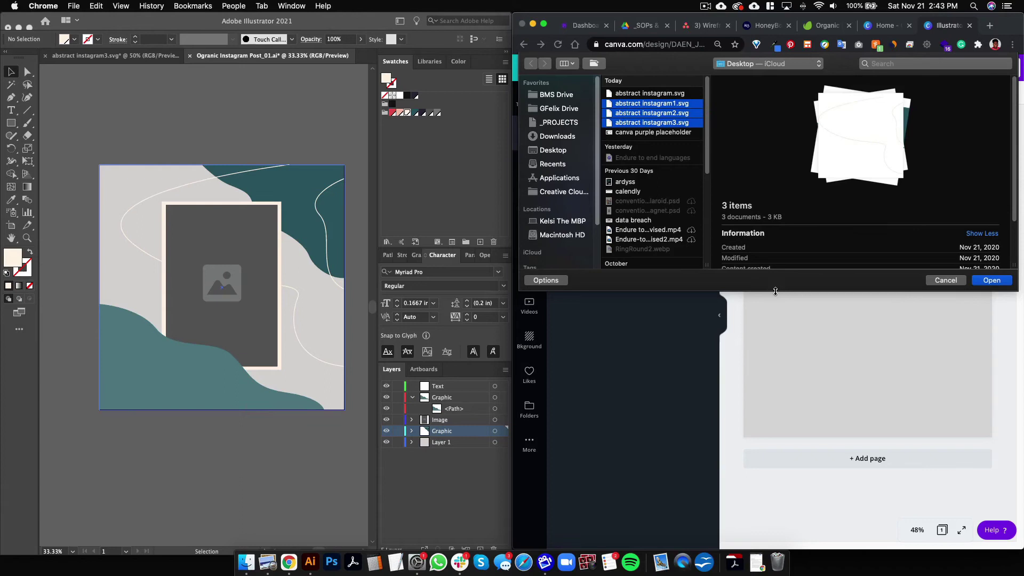
pyautogui.click(991, 282)
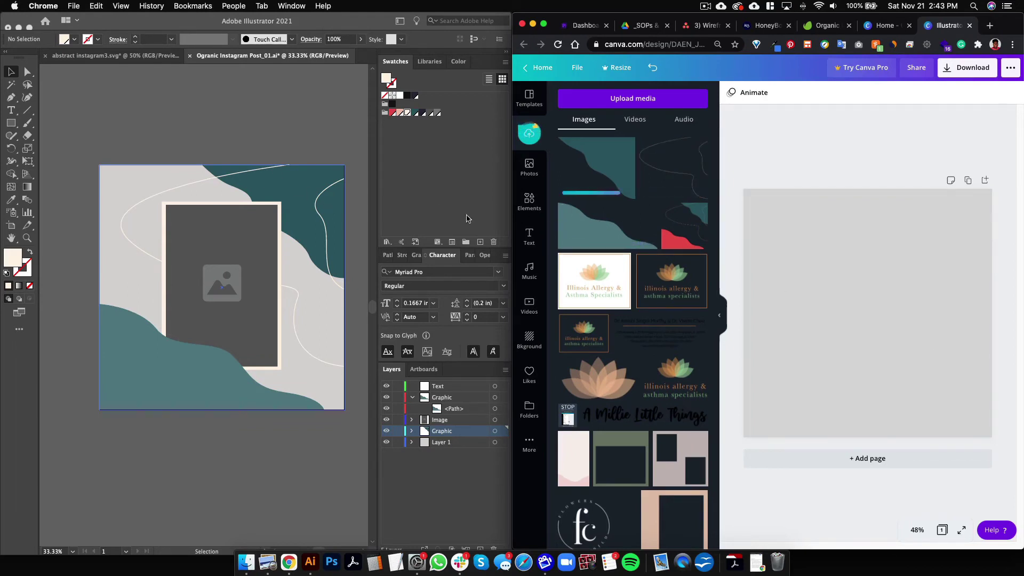
# Place and enlarge the teal top graphic and thin line graphic in the top-right corner.
pyautogui.click(621, 169)
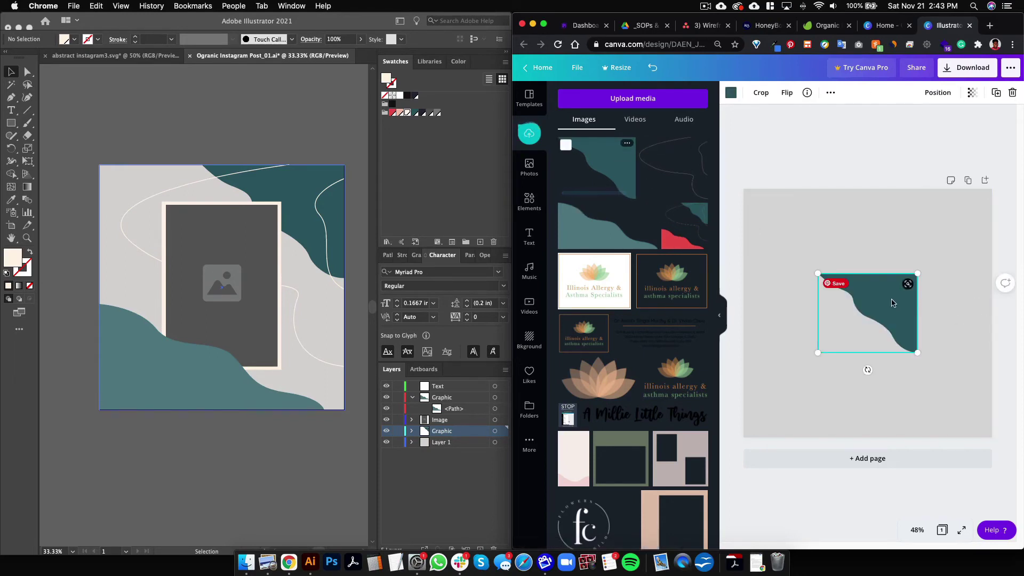
pyautogui.moveTo(895, 297); pyautogui.dragTo(968, 216)
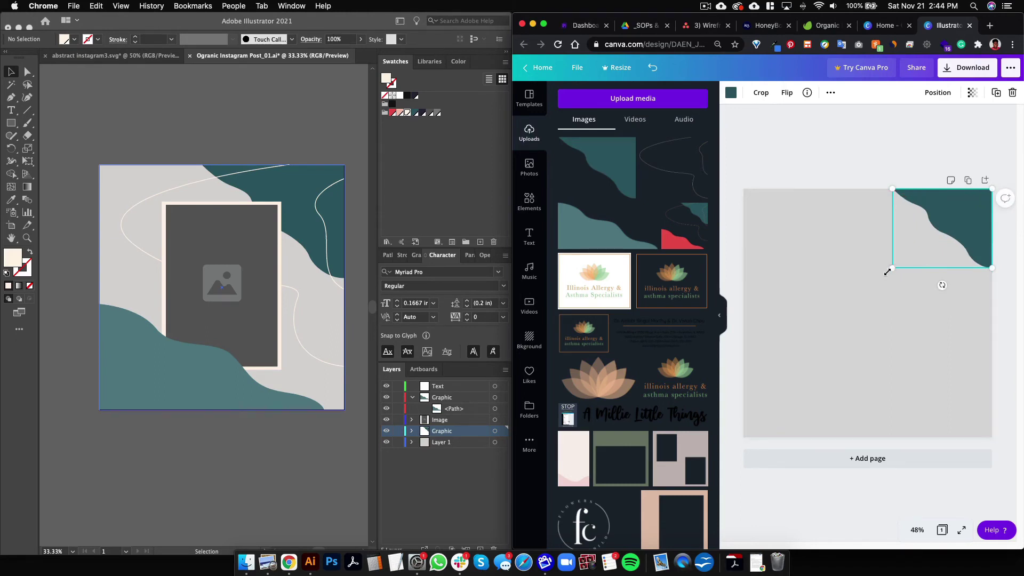
pyautogui.moveTo(887, 272); pyautogui.dragTo(849, 301)
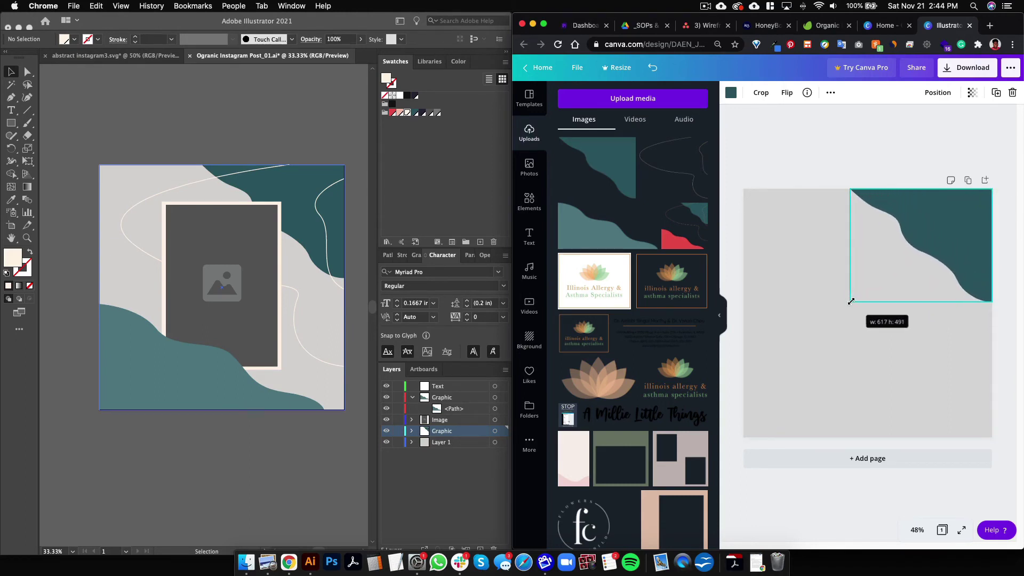
pyautogui.click(894, 164)
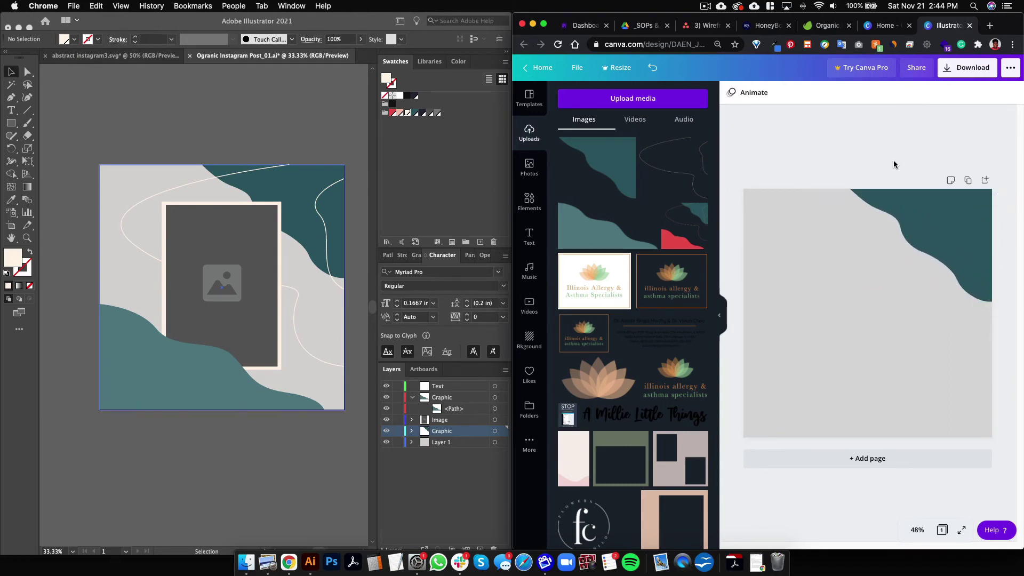
pyautogui.click(692, 187)
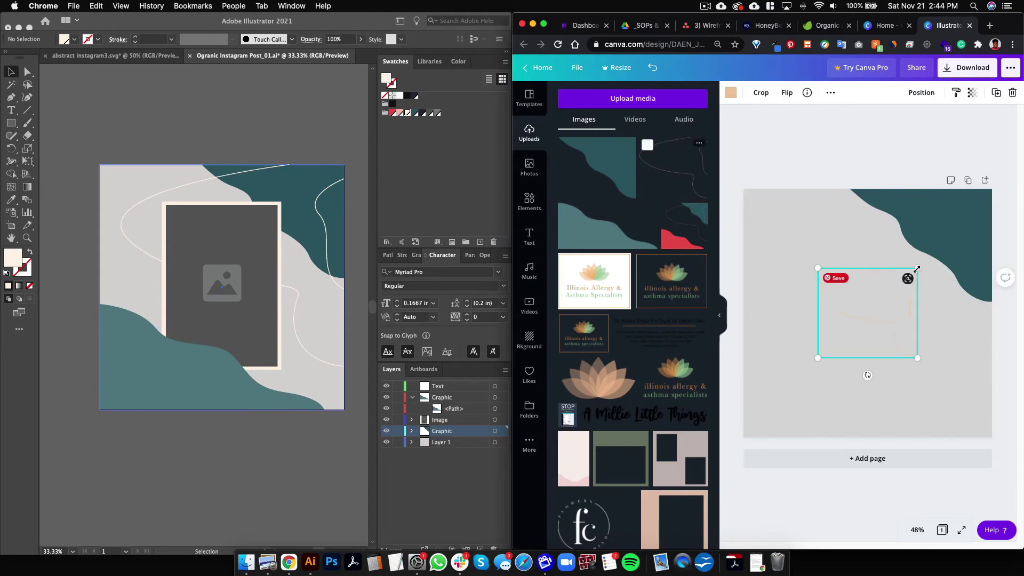
pyautogui.moveTo(926, 260); pyautogui.dragTo(966, 223)
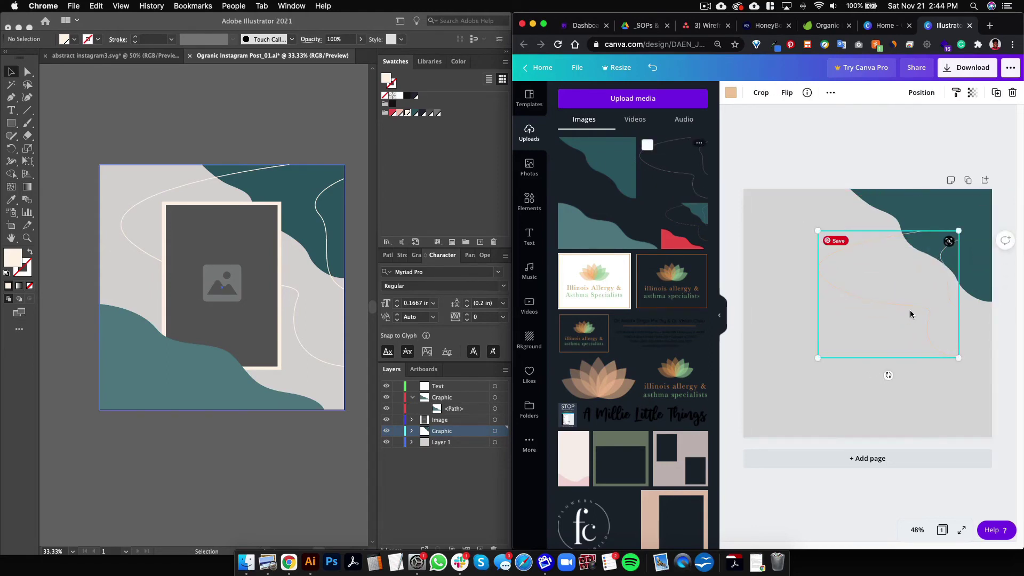
pyautogui.moveTo(911, 310); pyautogui.dragTo(941, 265)
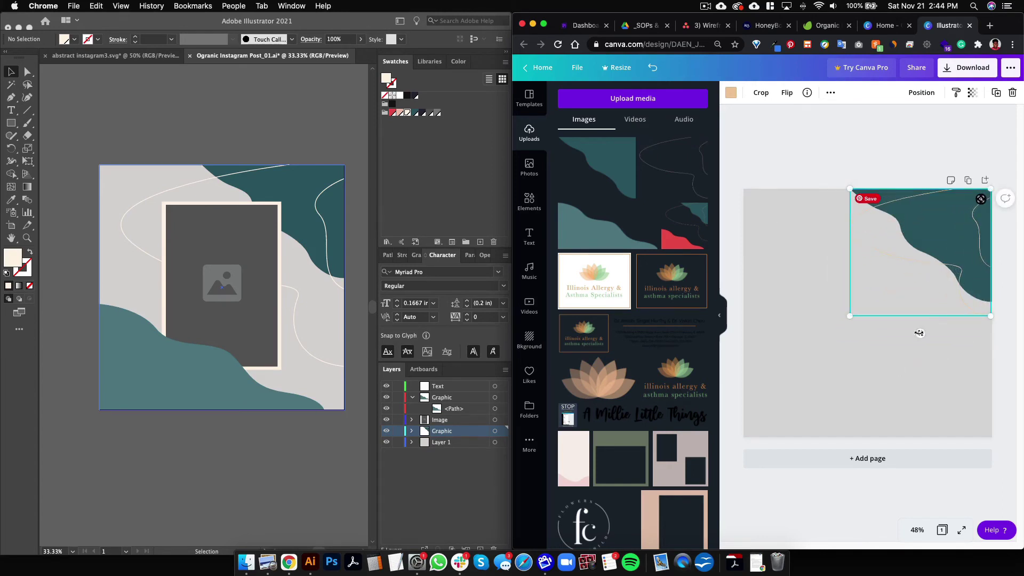
pyautogui.moveTo(848, 318); pyautogui.dragTo(778, 386)
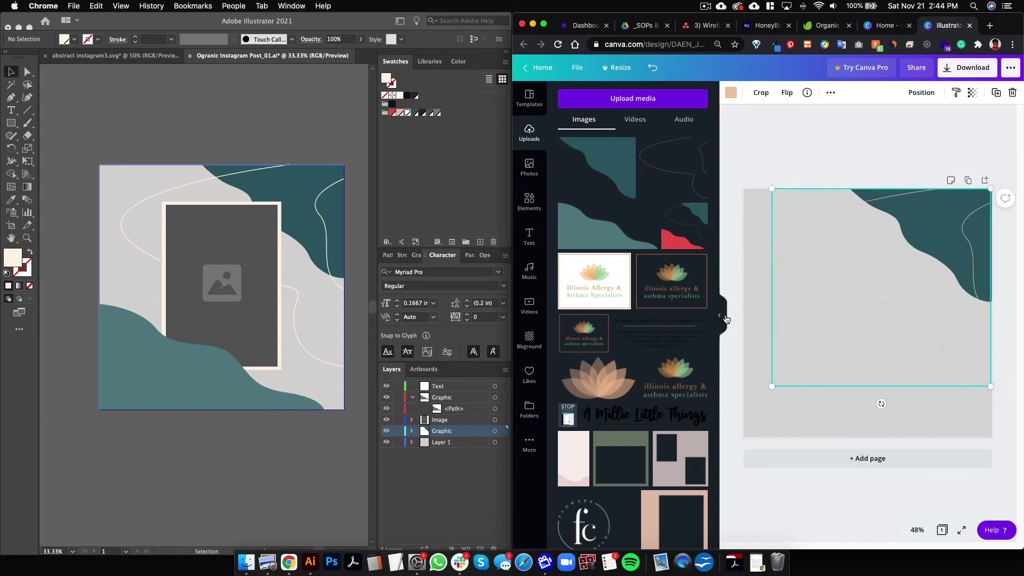
# Add the teal wave shape, enlarge it and snap it into the bottom-left corner.
pyautogui.click(588, 238)
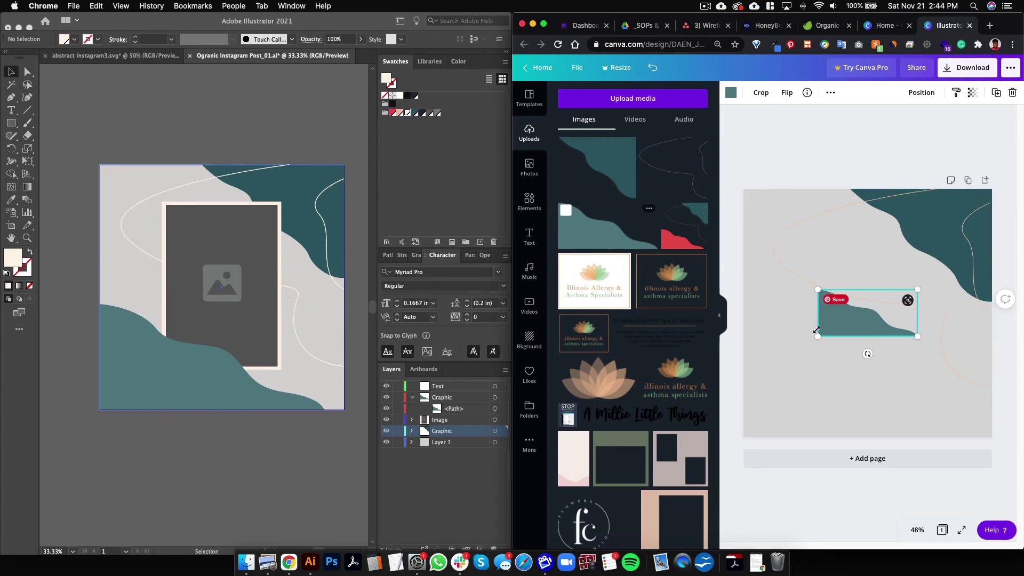
pyautogui.moveTo(818, 336); pyautogui.dragTo(737, 374)
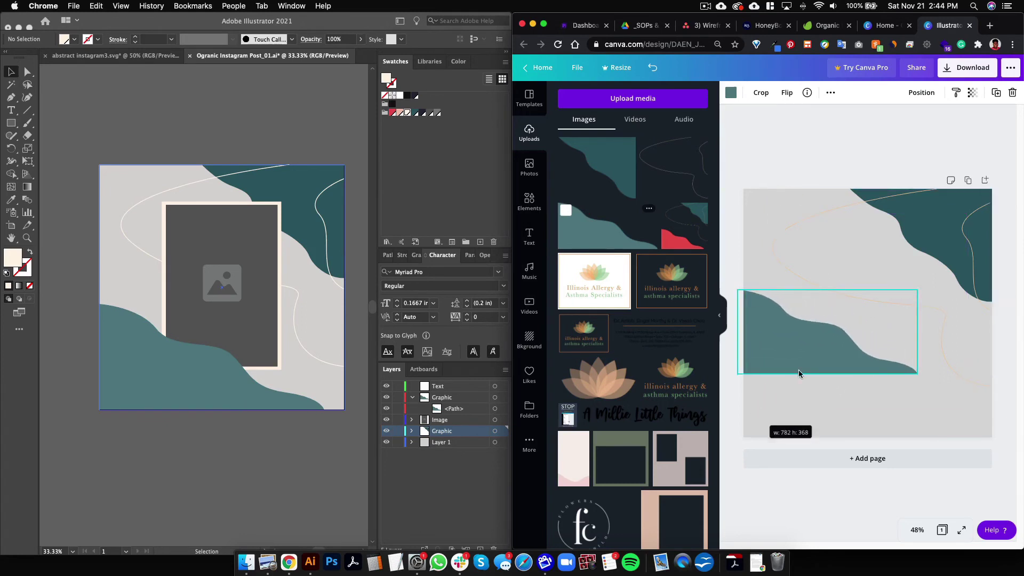
pyautogui.moveTo(806, 350); pyautogui.dragTo(811, 413)
pyautogui.click(757, 164)
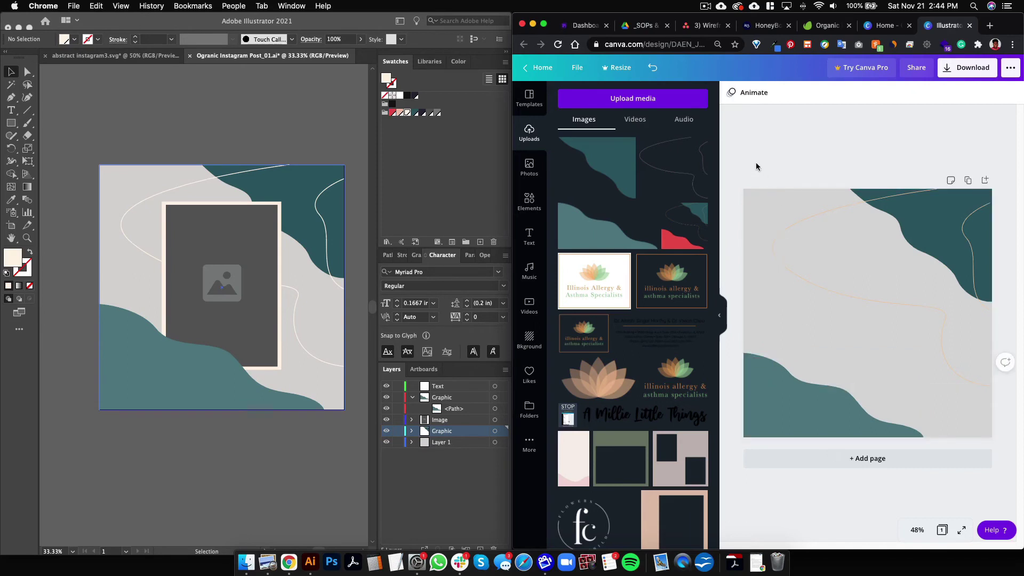
pyautogui.click(845, 426)
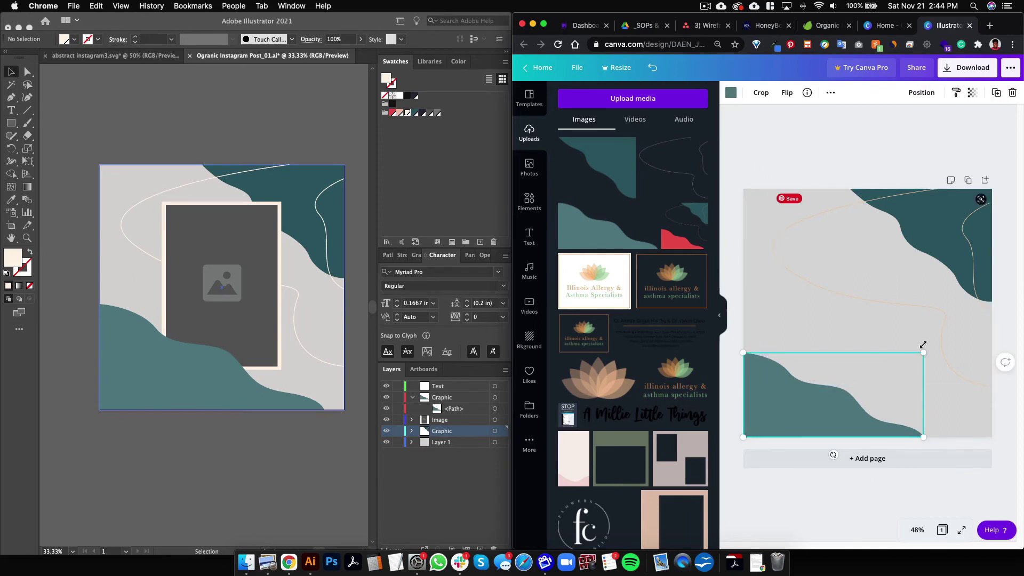
pyautogui.moveTo(924, 350); pyautogui.dragTo(945, 340)
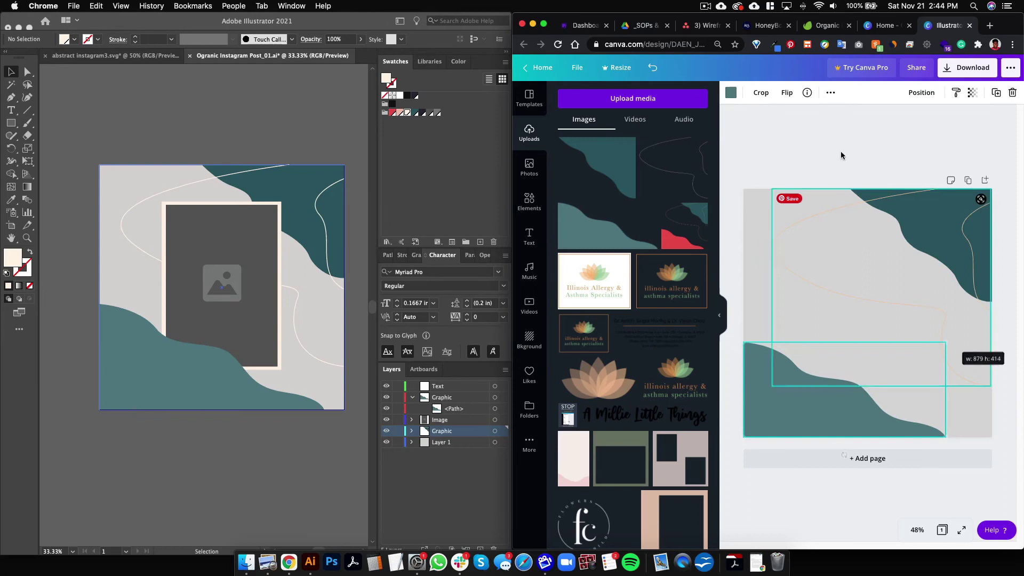
pyautogui.click(841, 156)
# Fill the bottom-left wave with the lighter document teal.
pyautogui.click(723, 317)
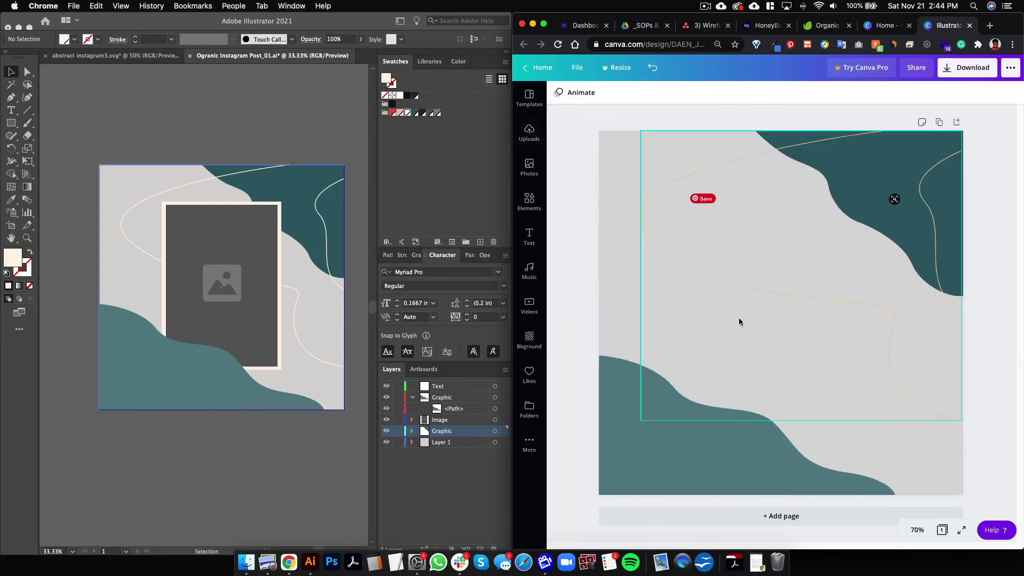
pyautogui.click(953, 181)
pyautogui.click(672, 442)
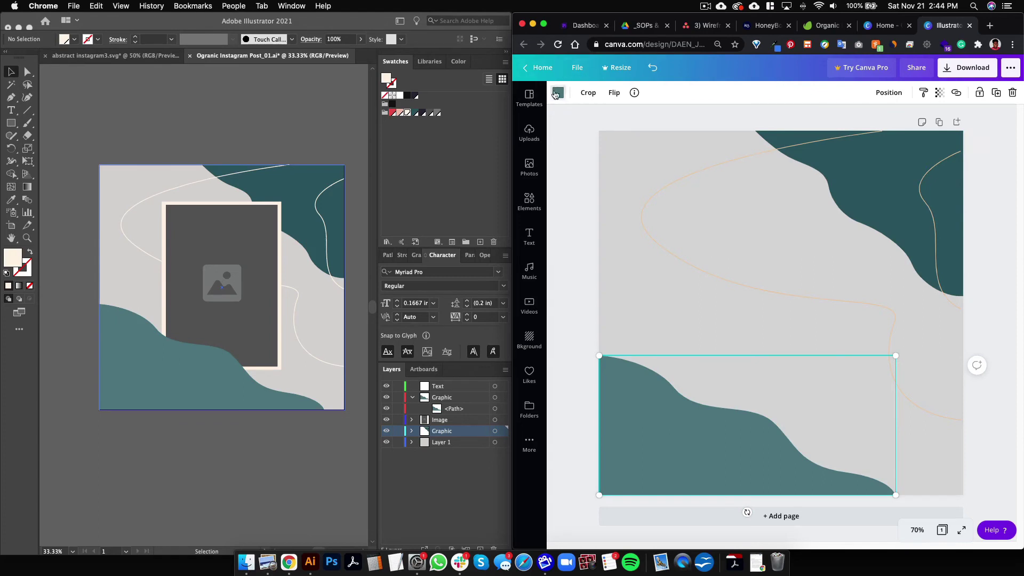
pyautogui.click(619, 232)
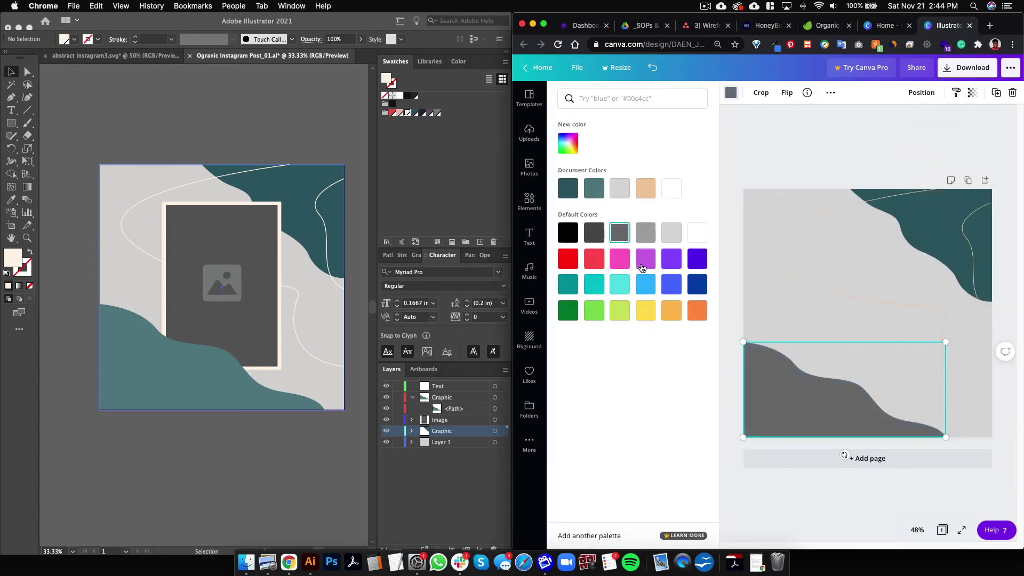
pyautogui.click(645, 259)
pyautogui.click(611, 290)
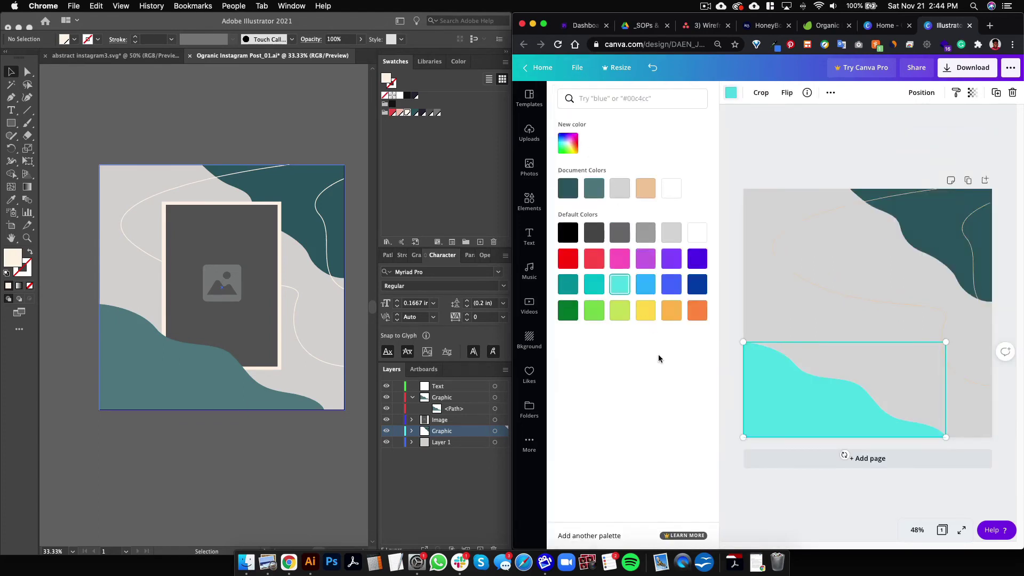
pyautogui.click(576, 197)
pyautogui.click(594, 188)
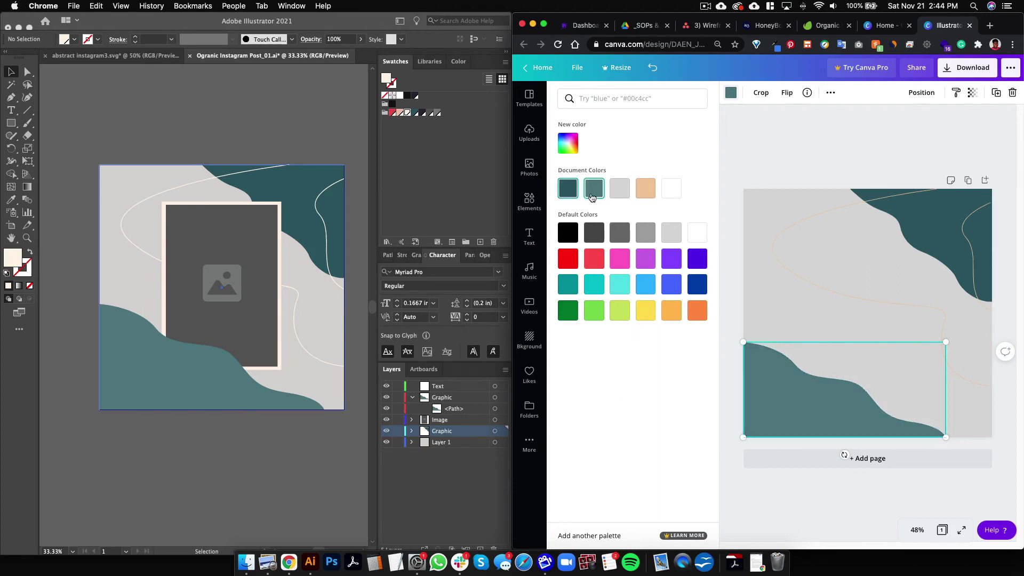
# Make the thin curving line graphic white.
pyautogui.click(900, 200)
pyautogui.click(671, 188)
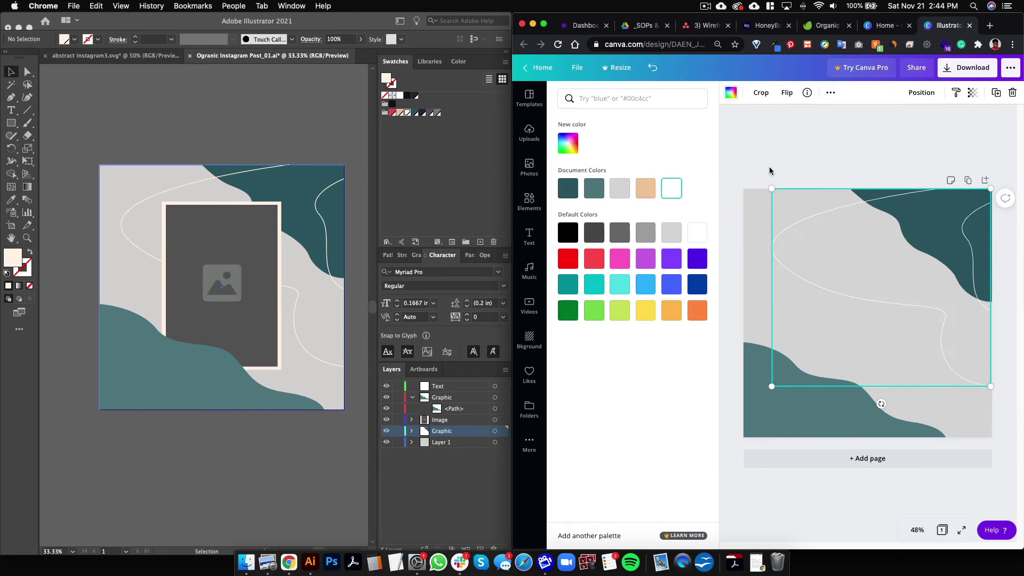
pyautogui.click(780, 208)
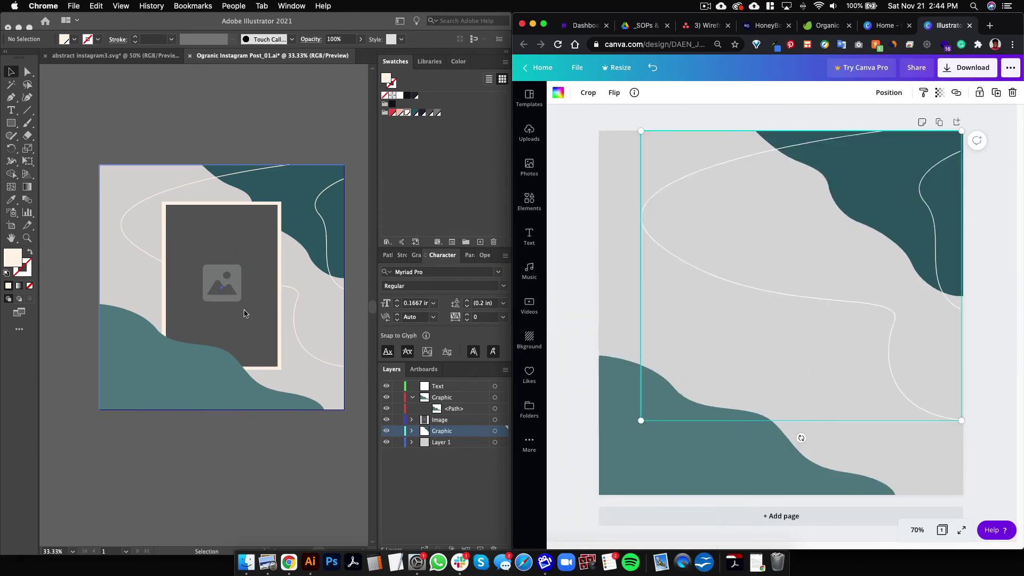
# Add the cloud-and-hills photo frame from the Recently used elements to the page.
pyautogui.click(534, 210)
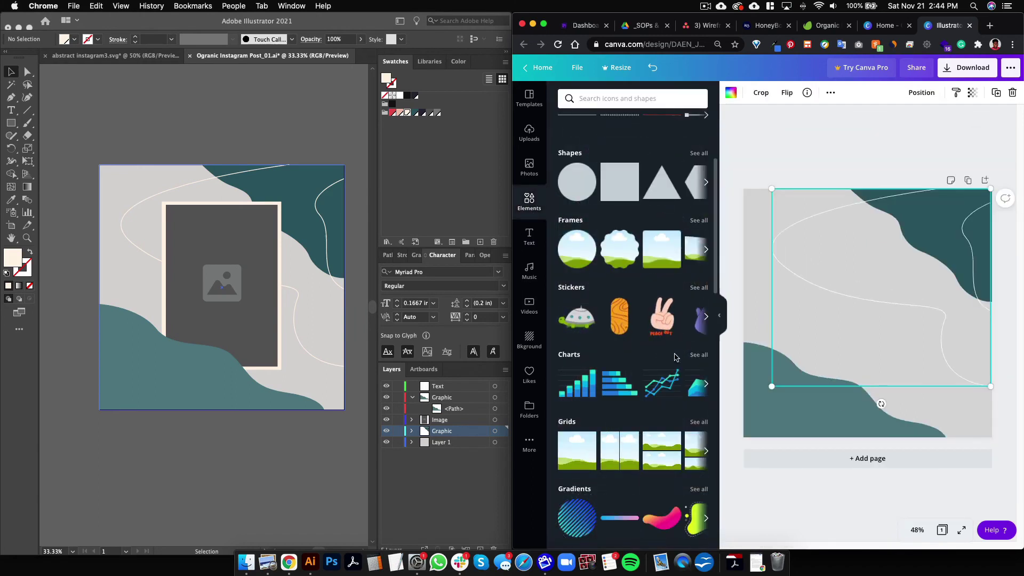
pyautogui.scroll(3, 644, 233)
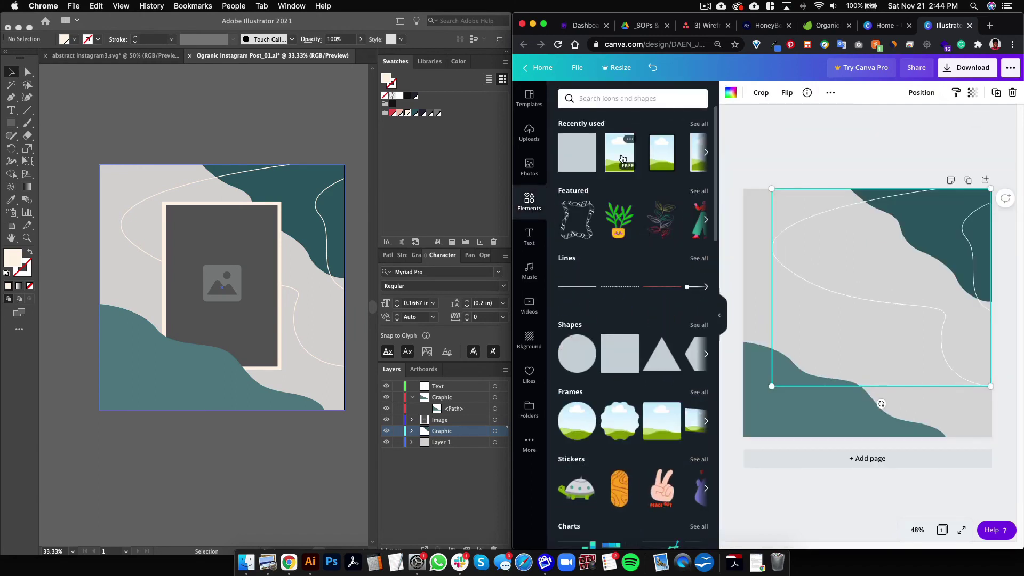
pyautogui.click(661, 152)
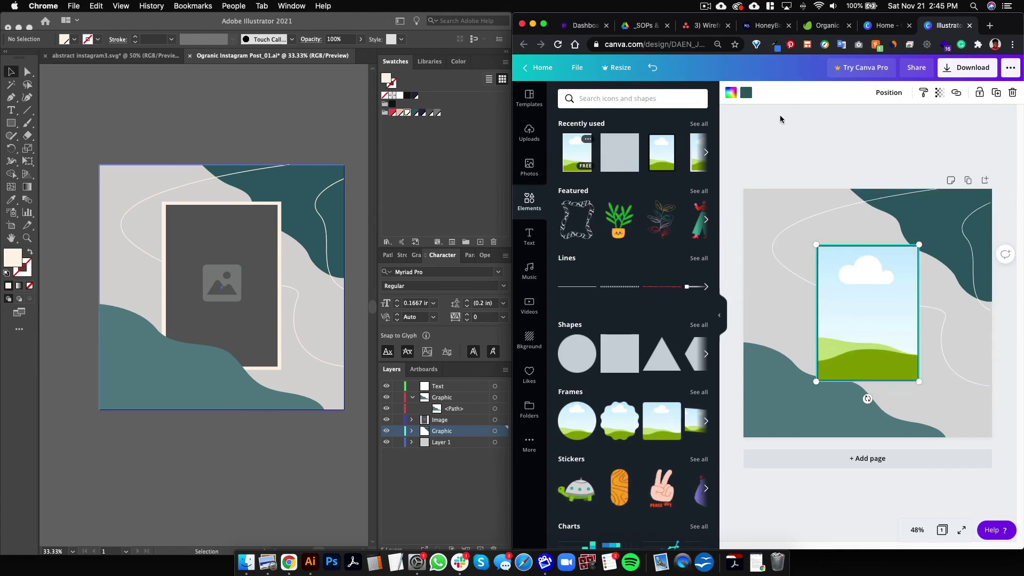
pyautogui.click(720, 311)
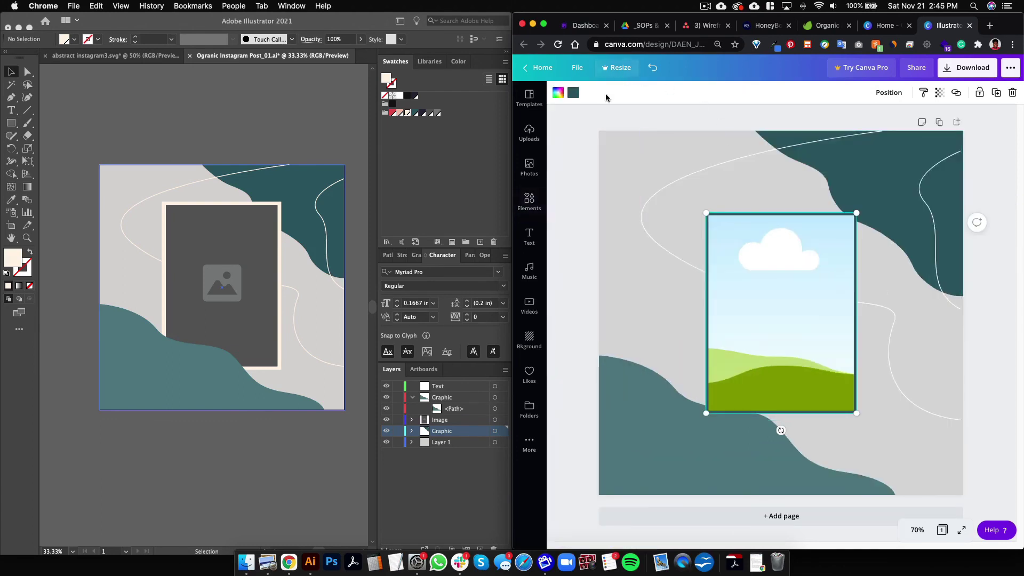
# Make the frame's border white, then enlarge it and centre it on the page.
pyautogui.click(576, 94)
pyautogui.click(646, 187)
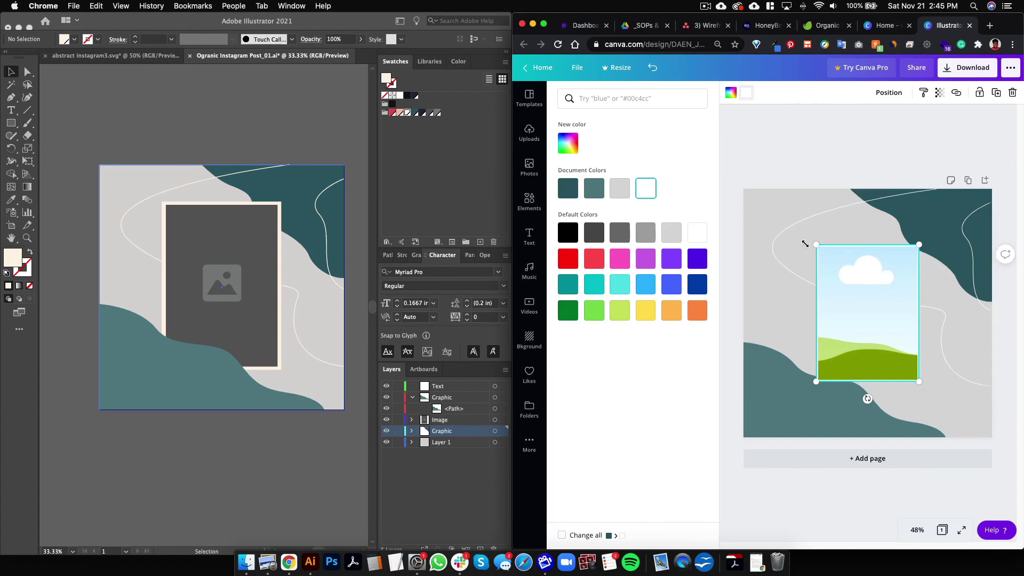
pyautogui.moveTo(805, 244)
pyautogui.mouseDown()
pyautogui.moveTo(788, 231)
pyautogui.moveTo(800, 227)
pyautogui.mouseUp()
pyautogui.moveTo(890, 295); pyautogui.dragTo(890, 299)
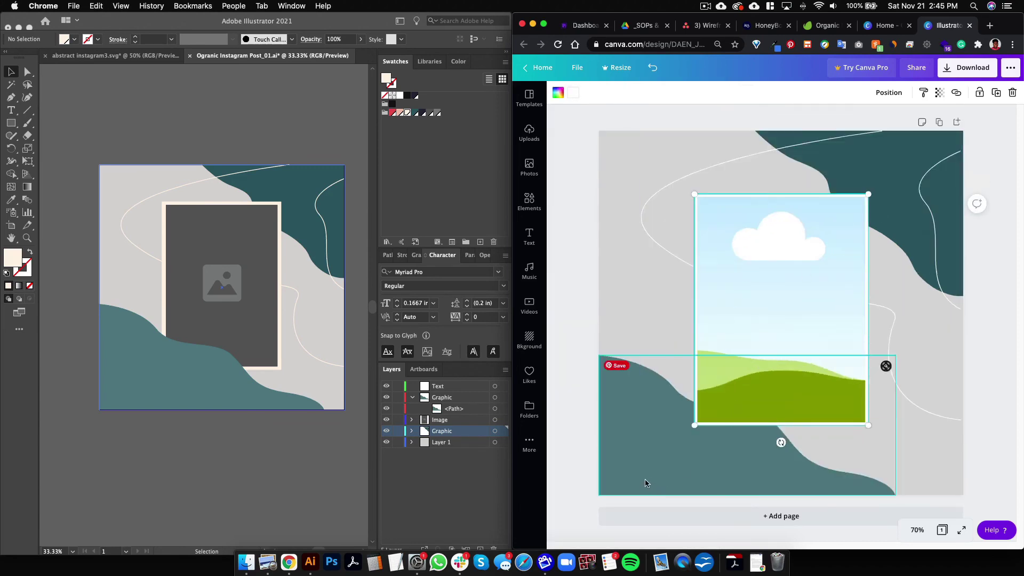
# Apply Bring to Front to the bottom teal wave so it sits over the photo frame.
pyautogui.click(649, 480)
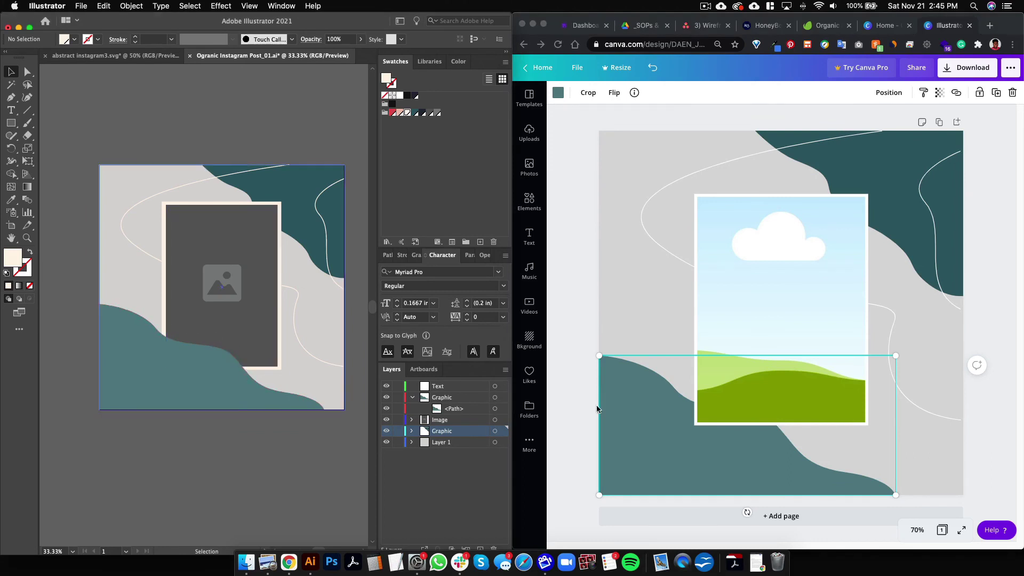
pyautogui.rightClick(727, 463)
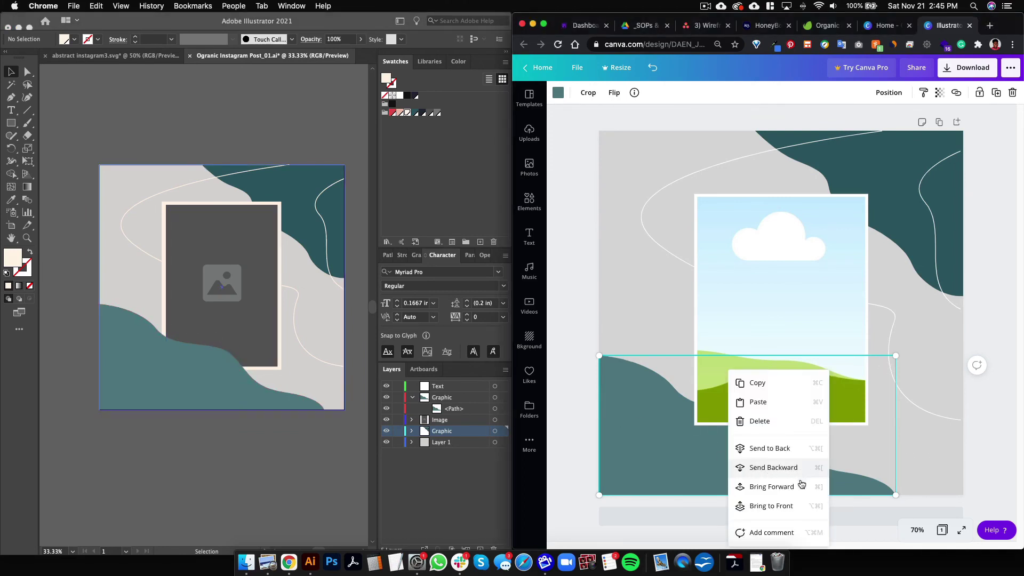
pyautogui.click(799, 505)
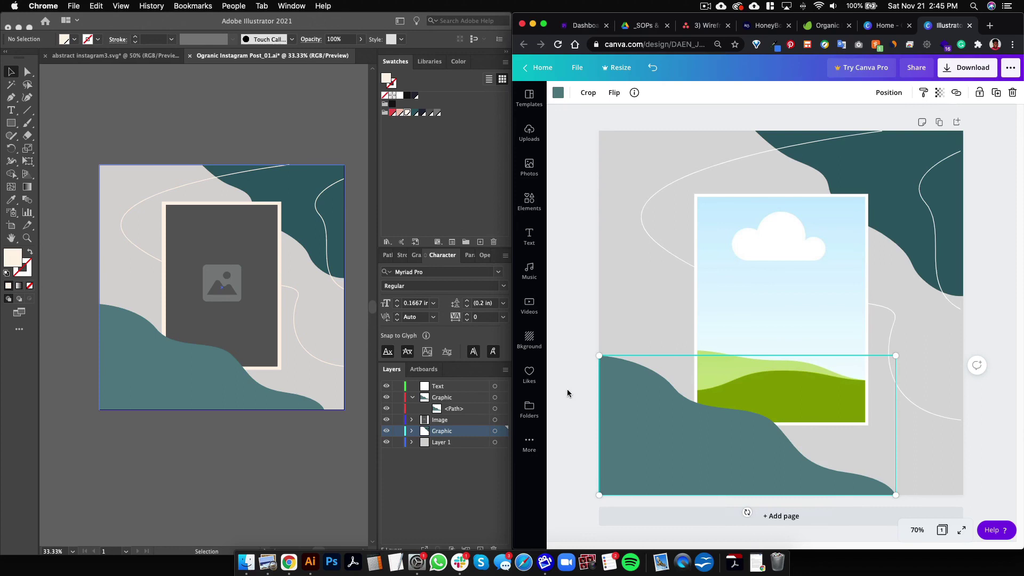